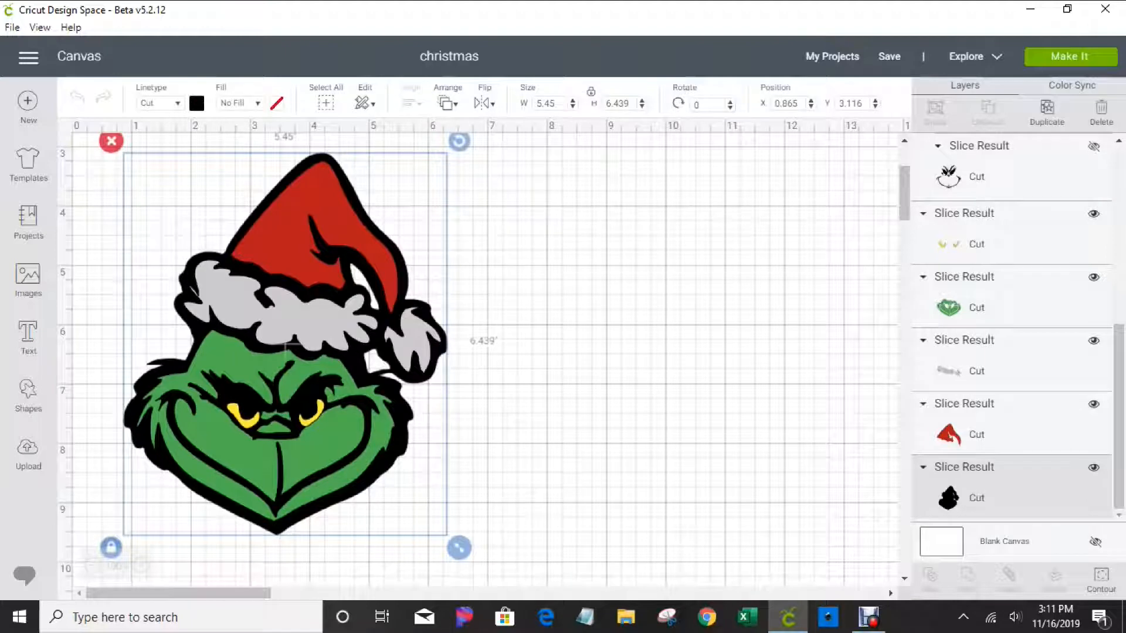
- Select all visible Grinch pieces together, shift them slightly up the canvas, and review the design's layers
left_click_drag(625, 190, 75, 556)
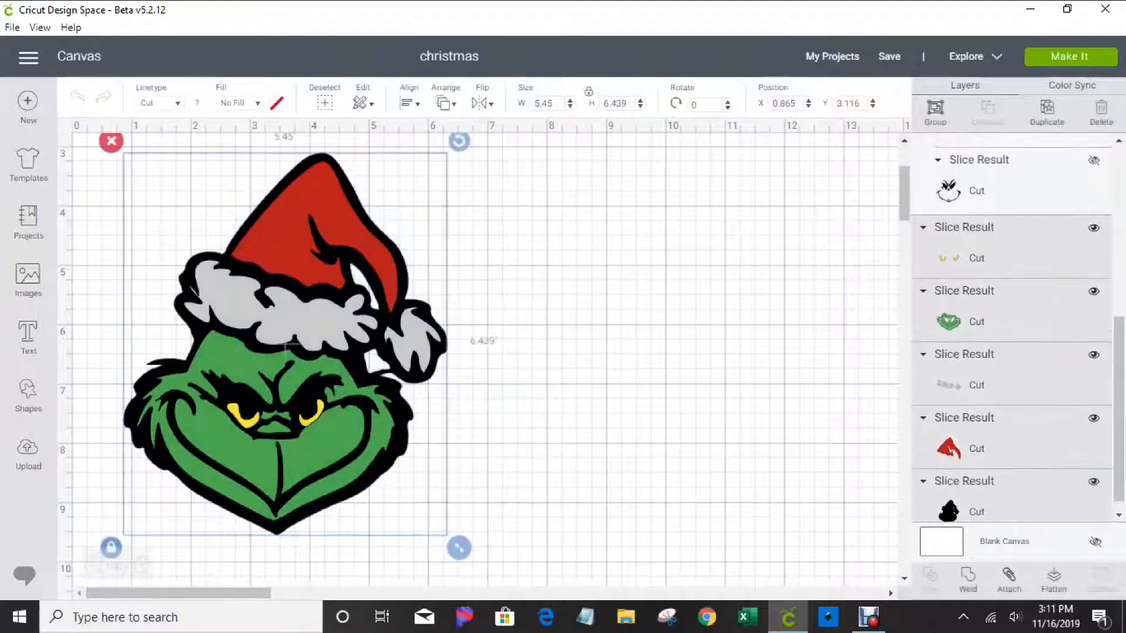
left_click_drag(281, 346, 246, 325)
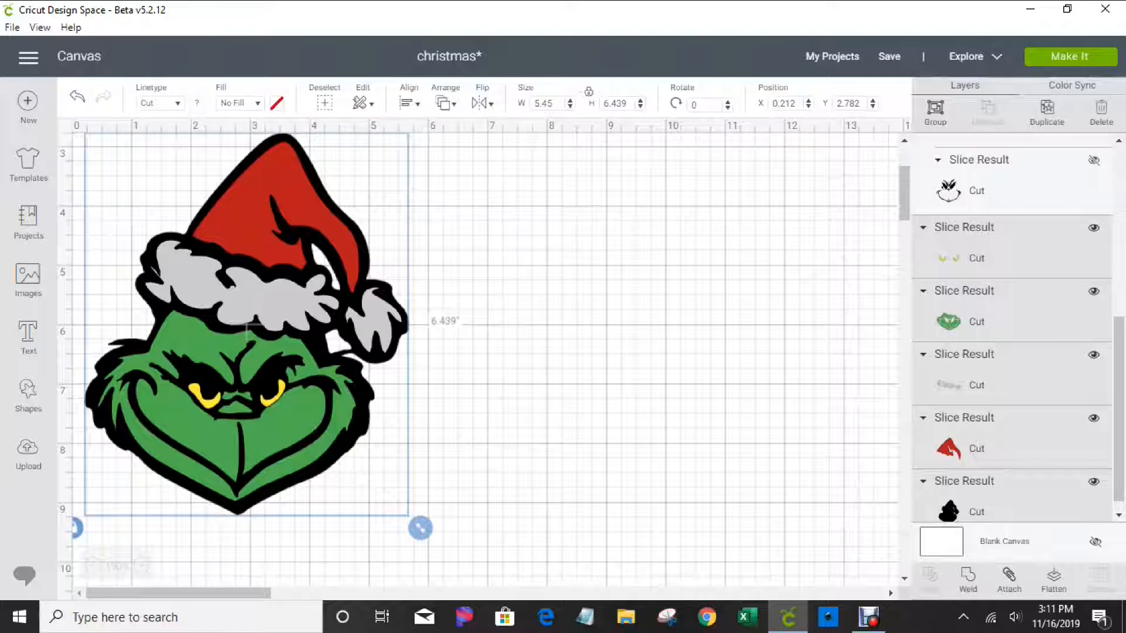
scroll(1011, 329, "down", 1)
scroll(1011, 328, "up", 1)
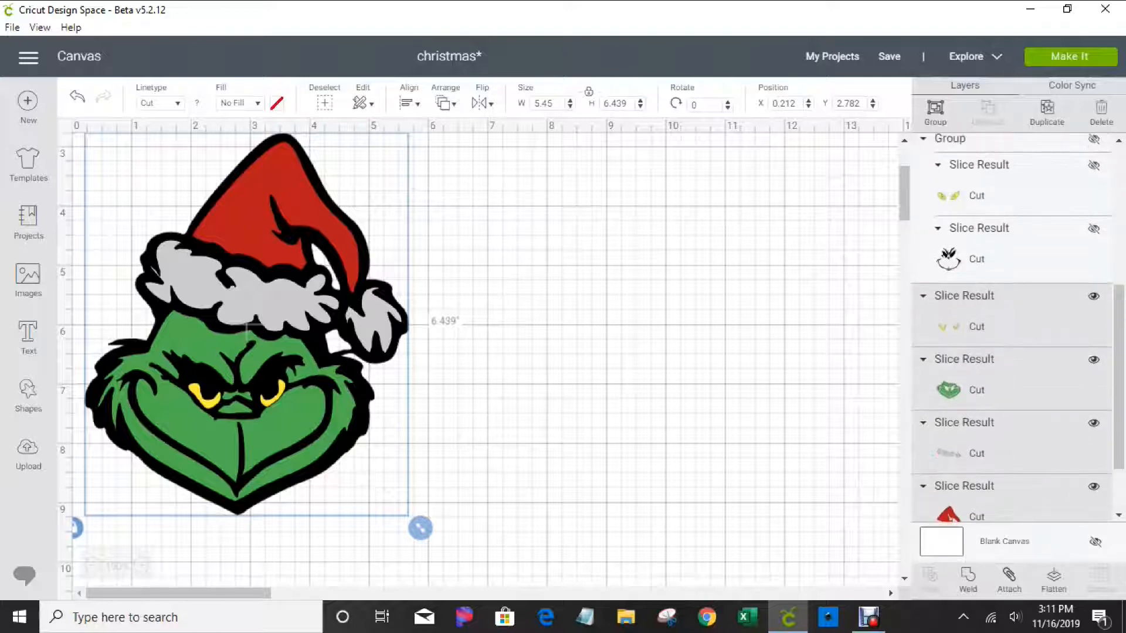
scroll(1012, 329, "down", 1)
scroll(1011, 329, "up", 4)
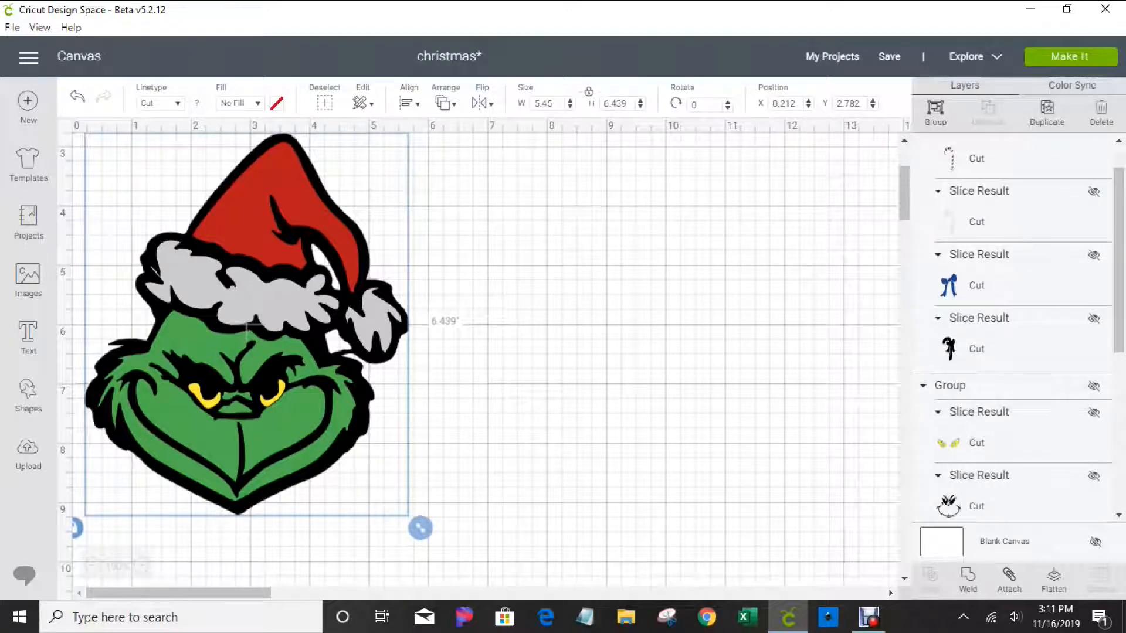
scroll(1011, 328, "up", 1)
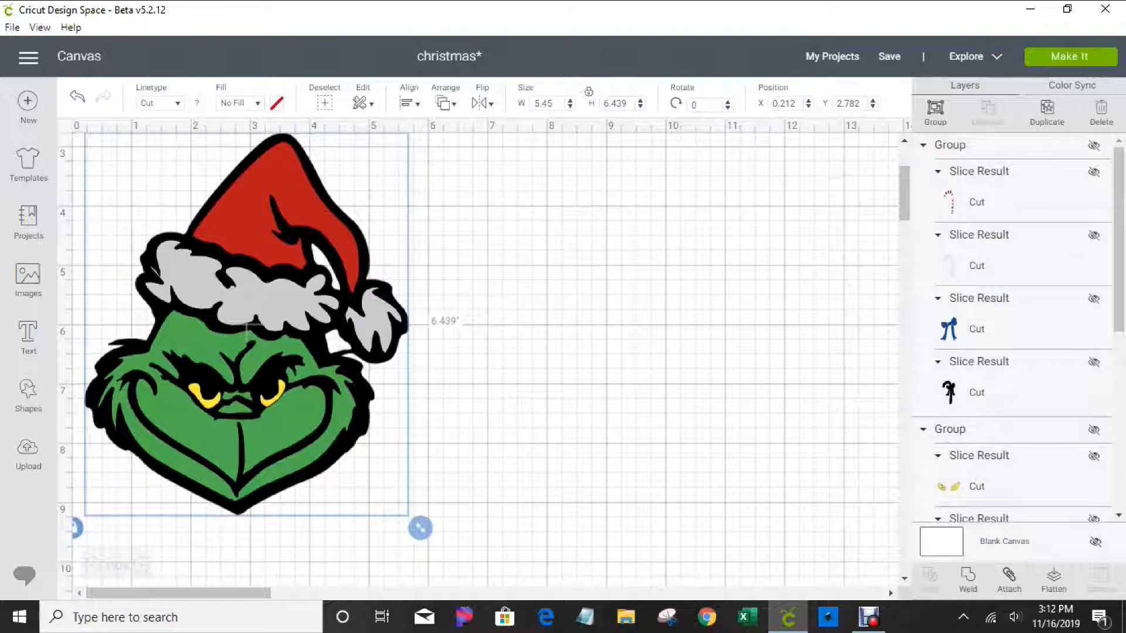
scroll(1011, 328, "down", 5)
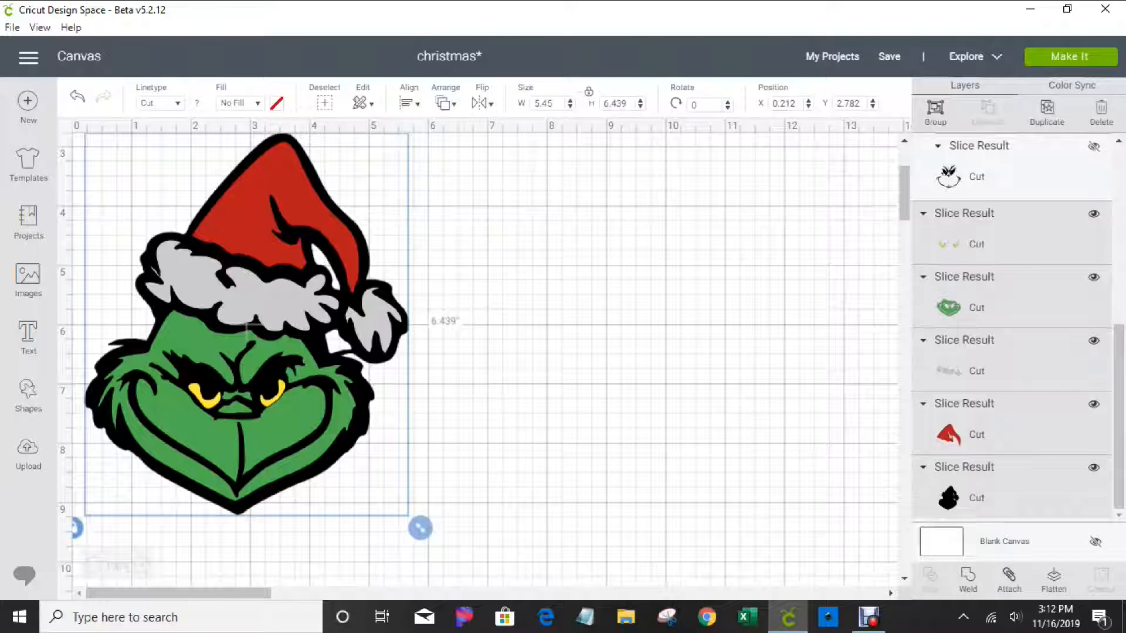
- Reposition the selected Grinch design on the canvas at about X 2.8, Y 4.3
left_click_drag(246, 326, 380, 345)
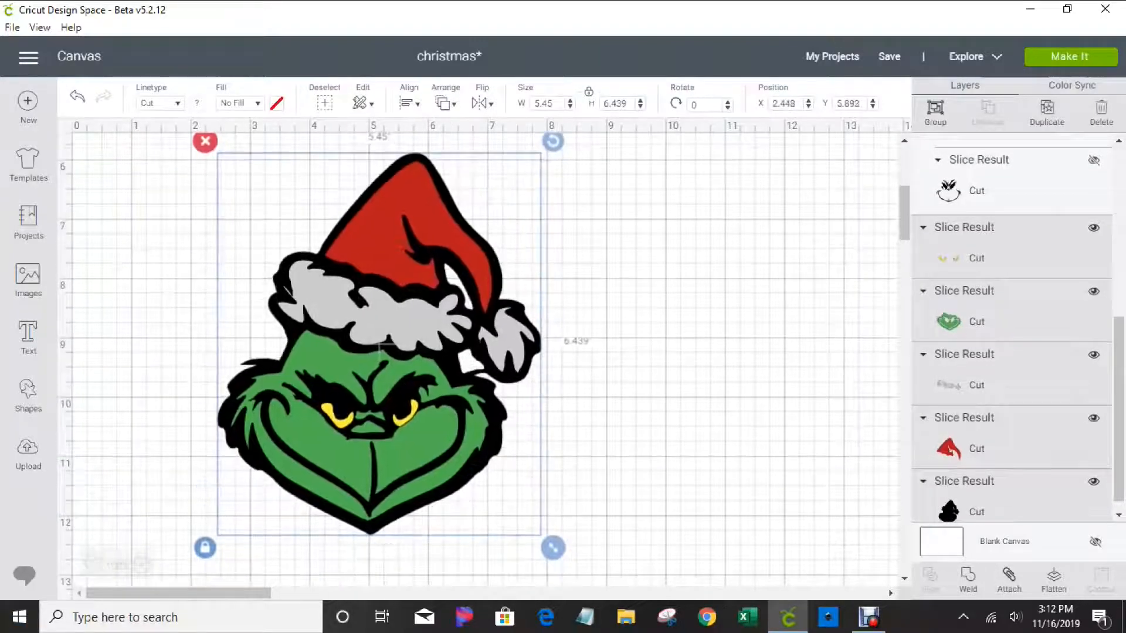
left_click(93, 566)
left_click_drag(303, 362, 303, 327)
left_click(92, 566)
scroll(226, 314, "up", 1)
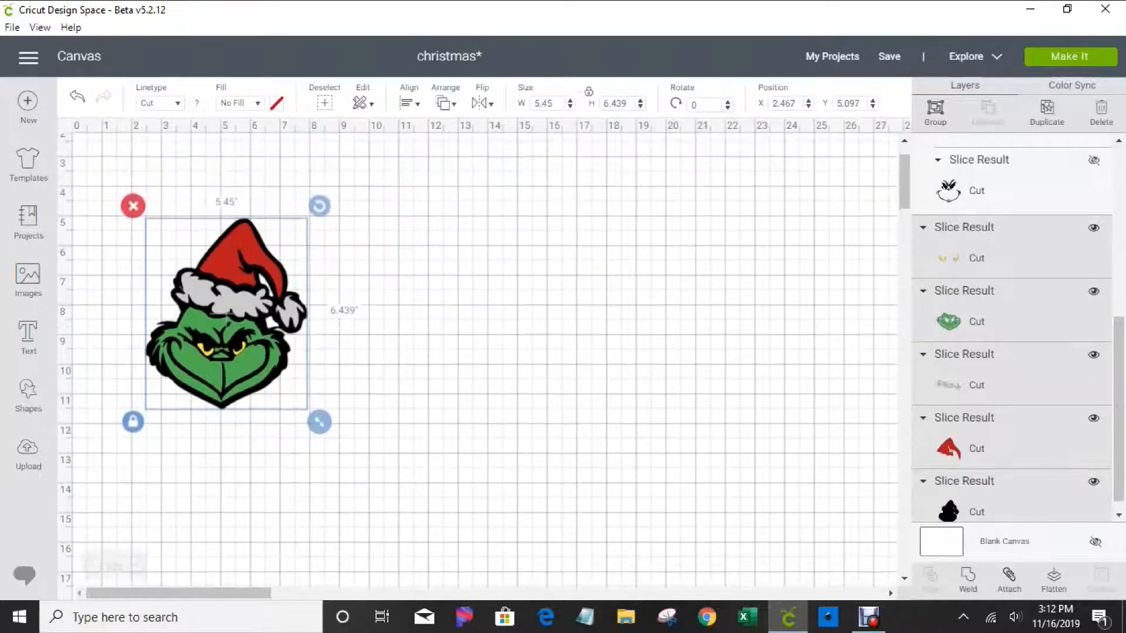
left_click_drag(226, 314, 237, 290)
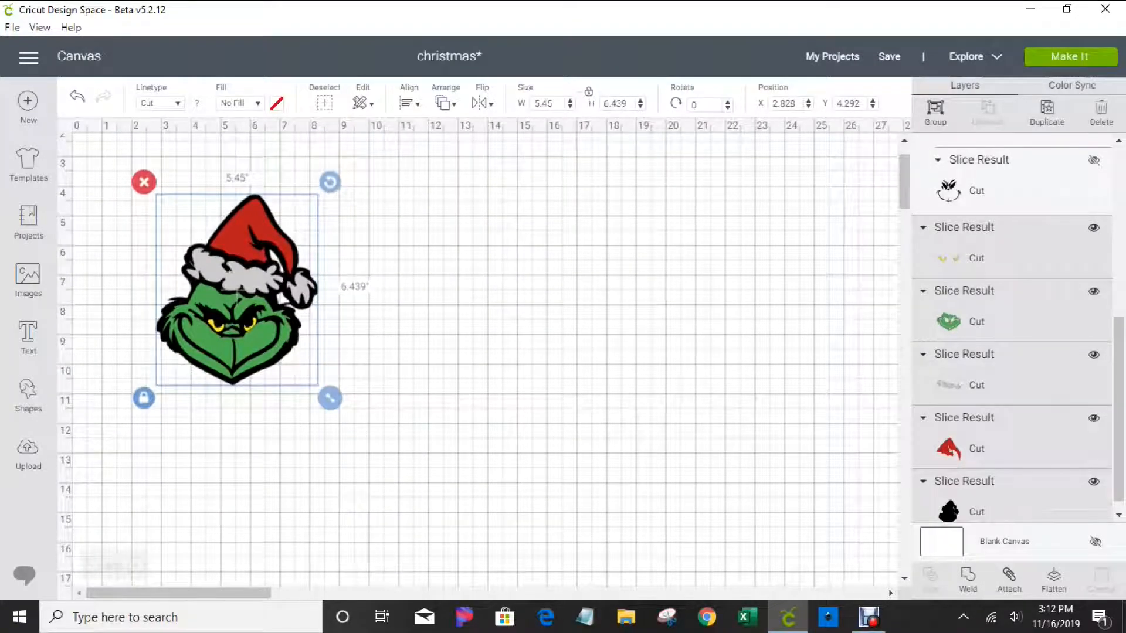
- Set the Grinch design's width to 23 inches and place it at about X 3.9, Y 1.6
double_click(544, 104)
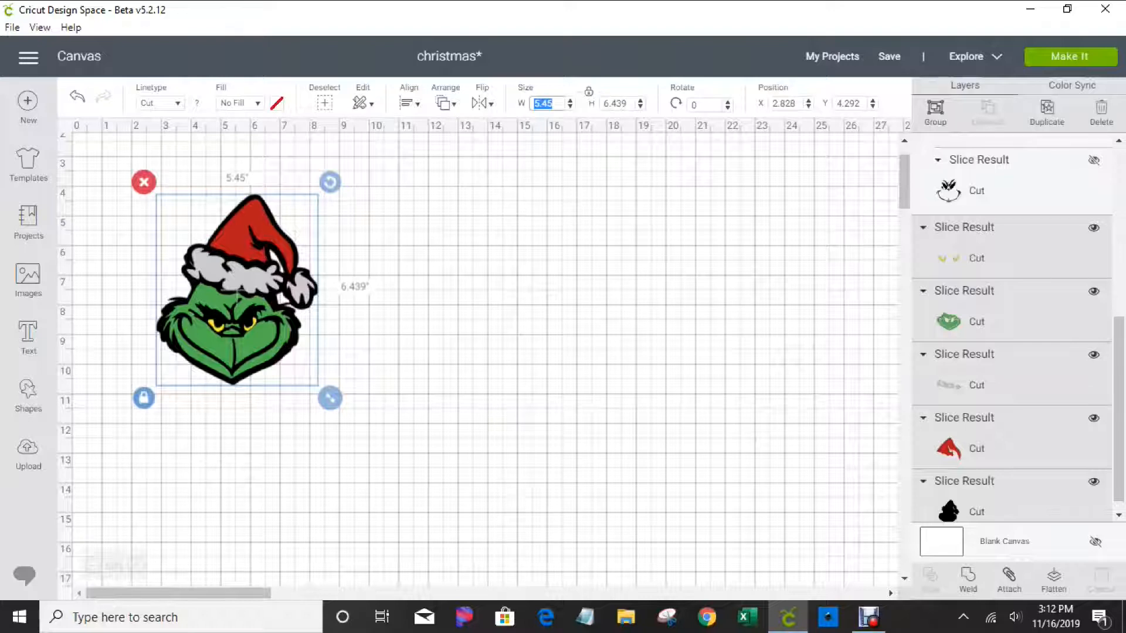
type("23")
key("Return")
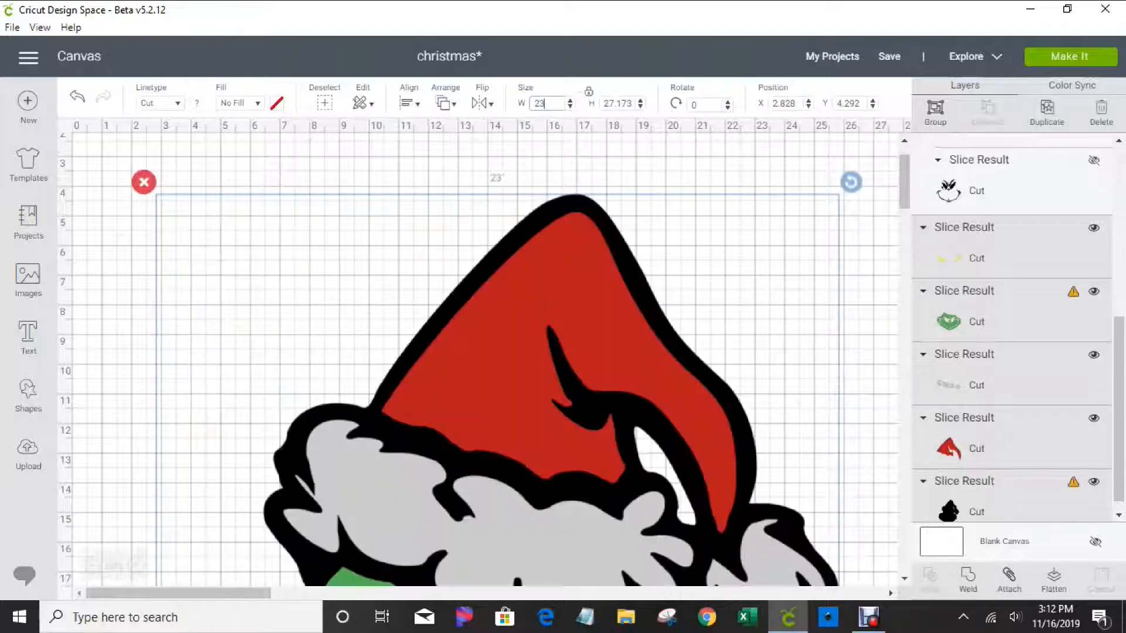
scroll(486, 359, "down", 3)
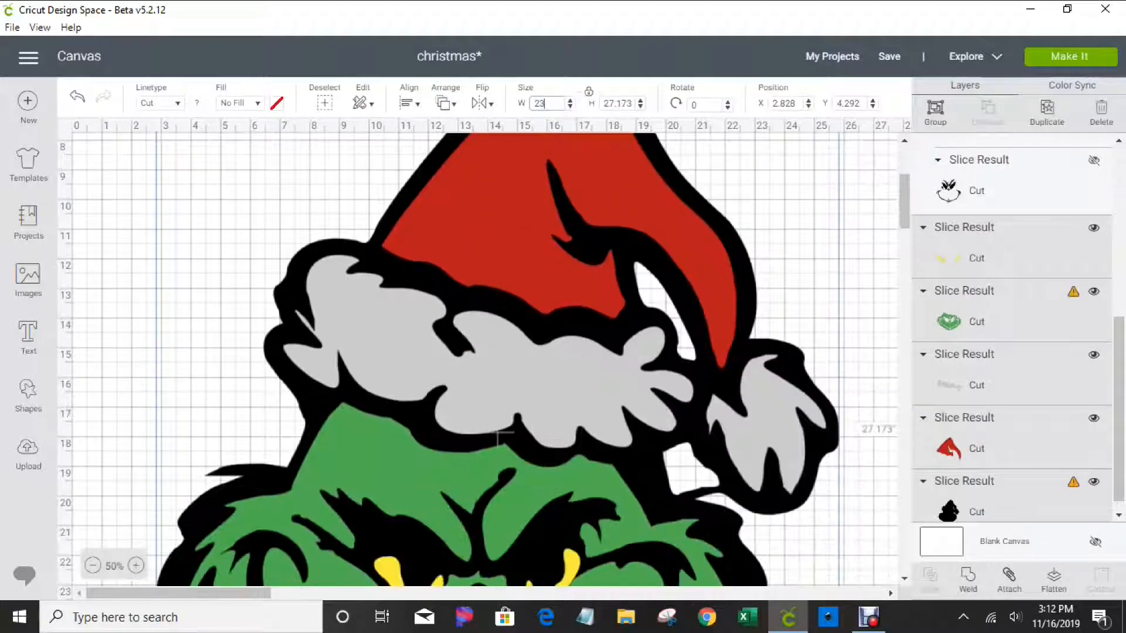
left_click(92, 566)
scroll(477, 358, "up", 5)
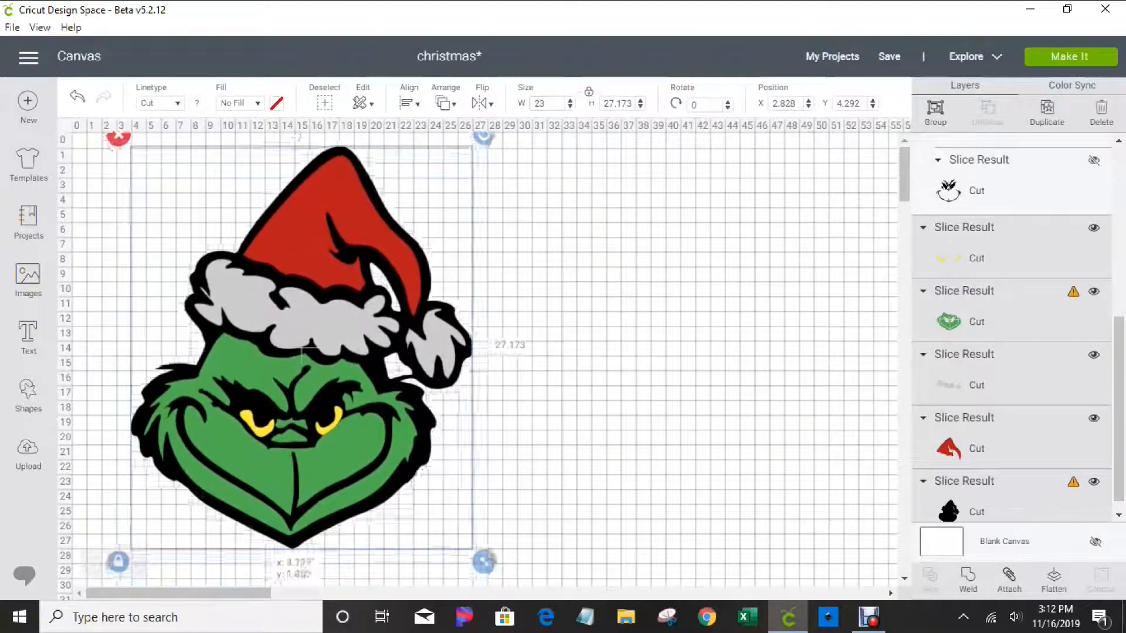
left_click_drag(302, 356, 302, 356)
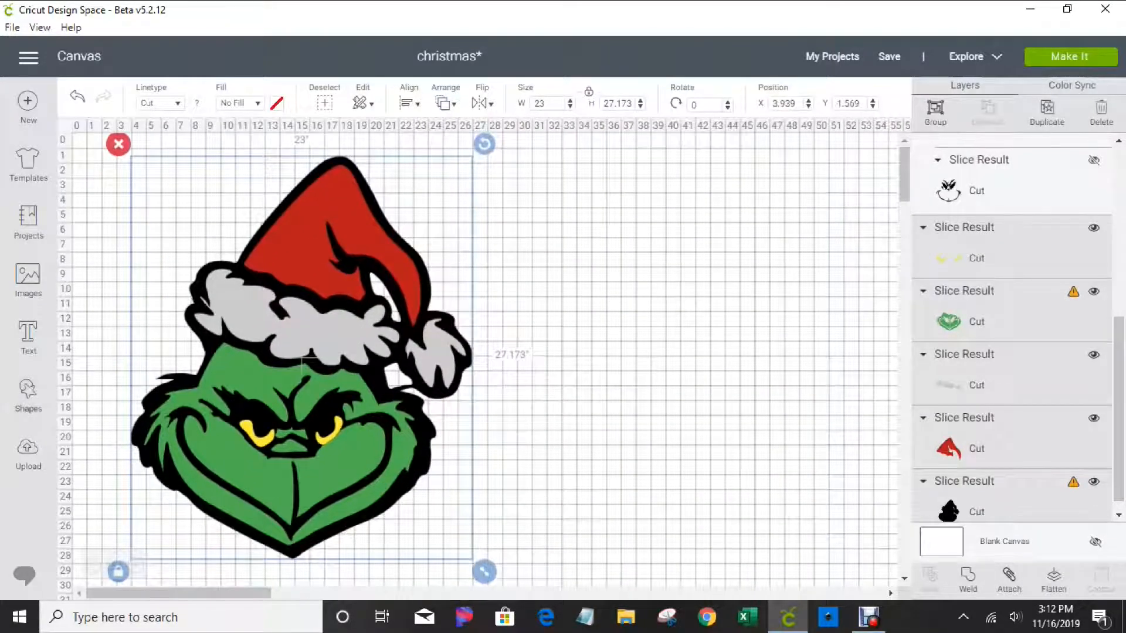
- Add four squares and spread them out on the empty canvas area beside the Grinch
left_click(29, 394)
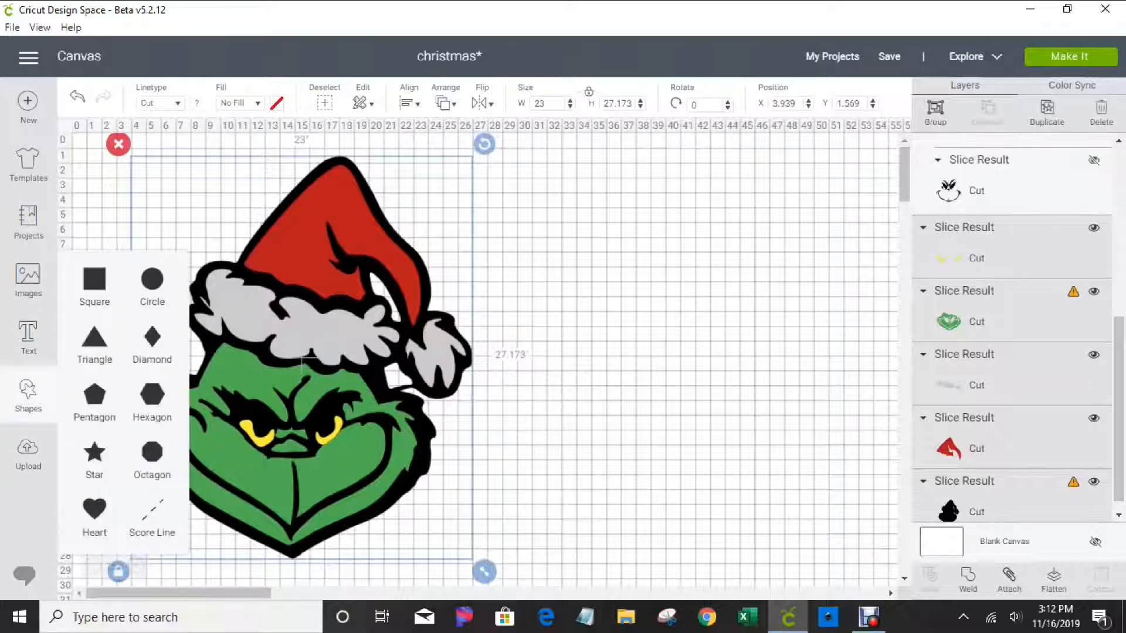
left_click(93, 281)
left_click(93, 280)
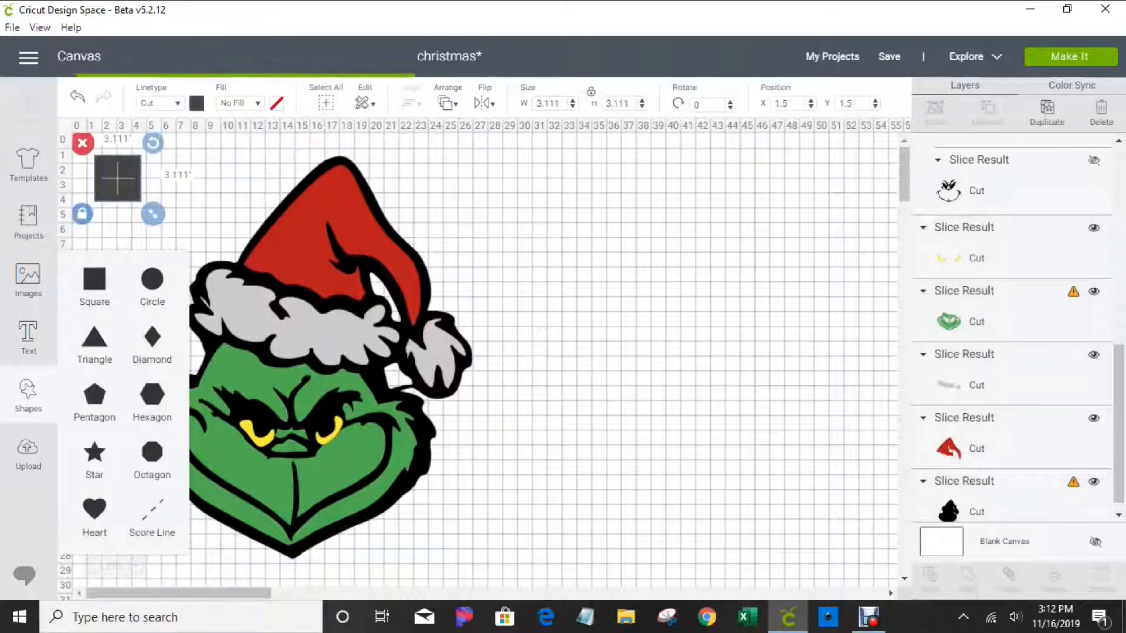
left_click(94, 280)
left_click_drag(128, 189, 683, 295)
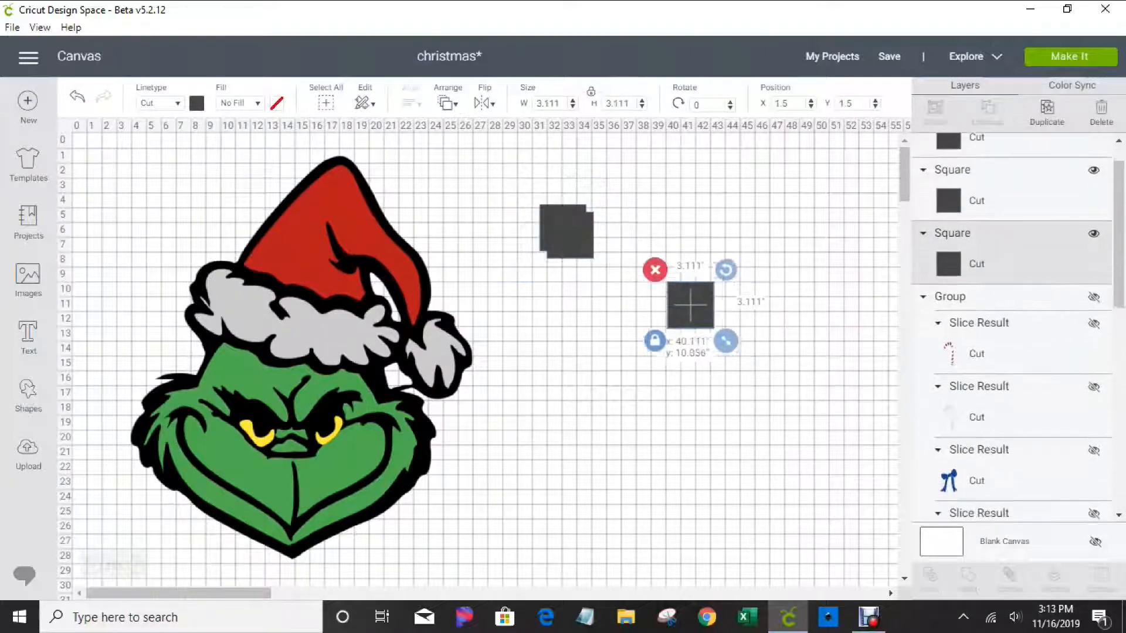
left_click(28, 395)
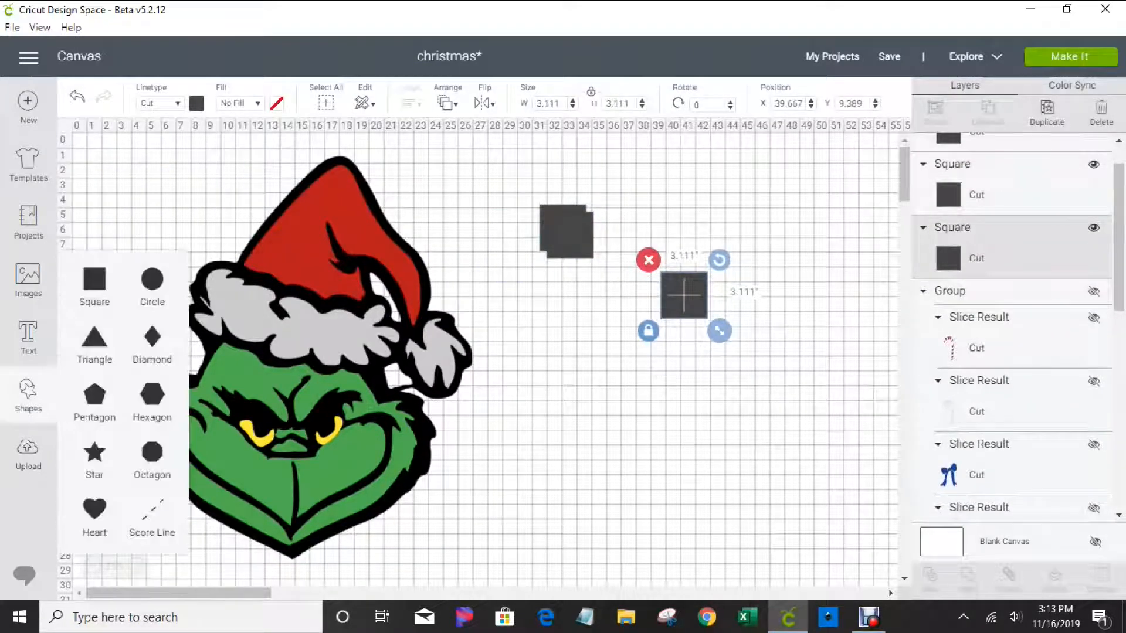
left_click(94, 279)
left_click_drag(144, 199, 656, 348)
left_click_drag(570, 235, 628, 195)
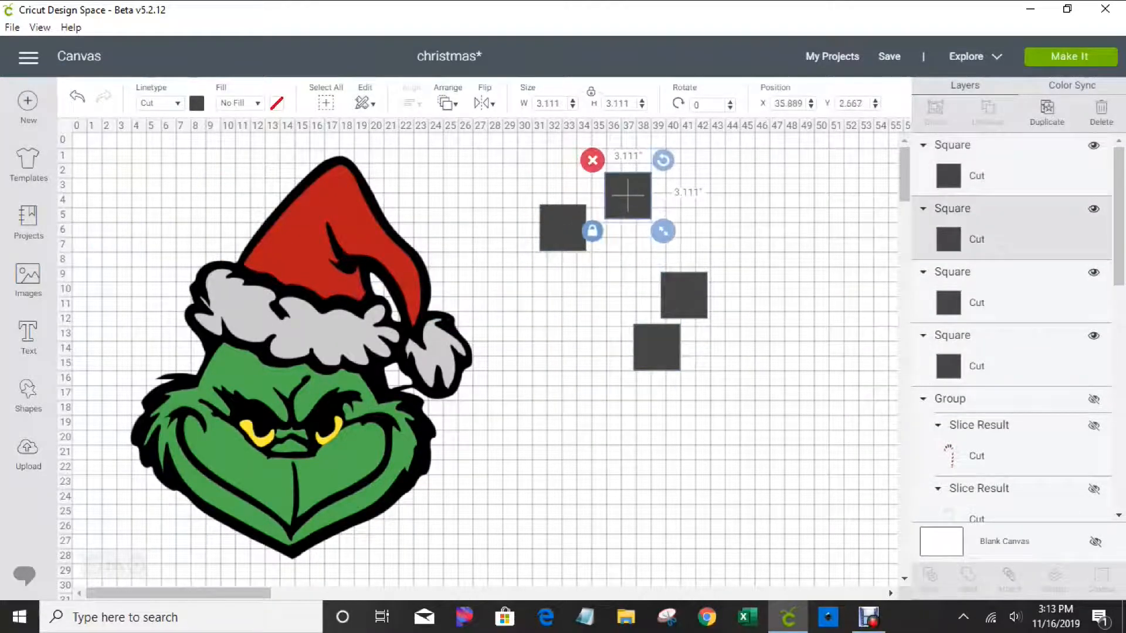
- Unlock one square's proportions, size it to 23.5 by 11.5 inches, and place it over the Grinch's hat at the canvas origin
left_click(592, 231)
double_click(548, 104)
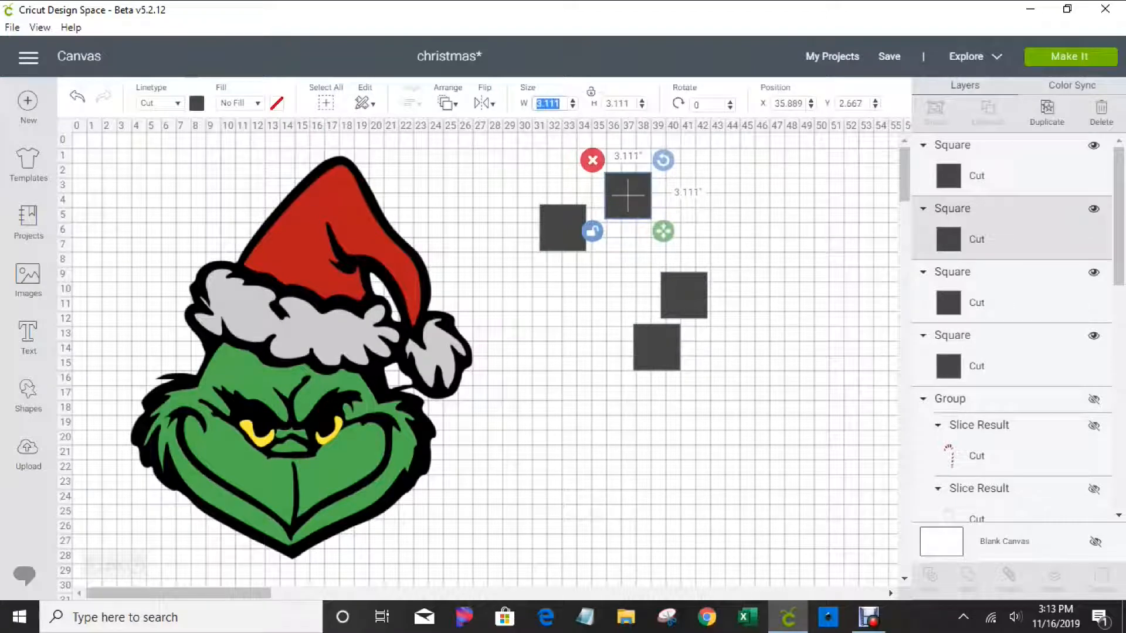
type("2.5")
type(".5")
key("Return")
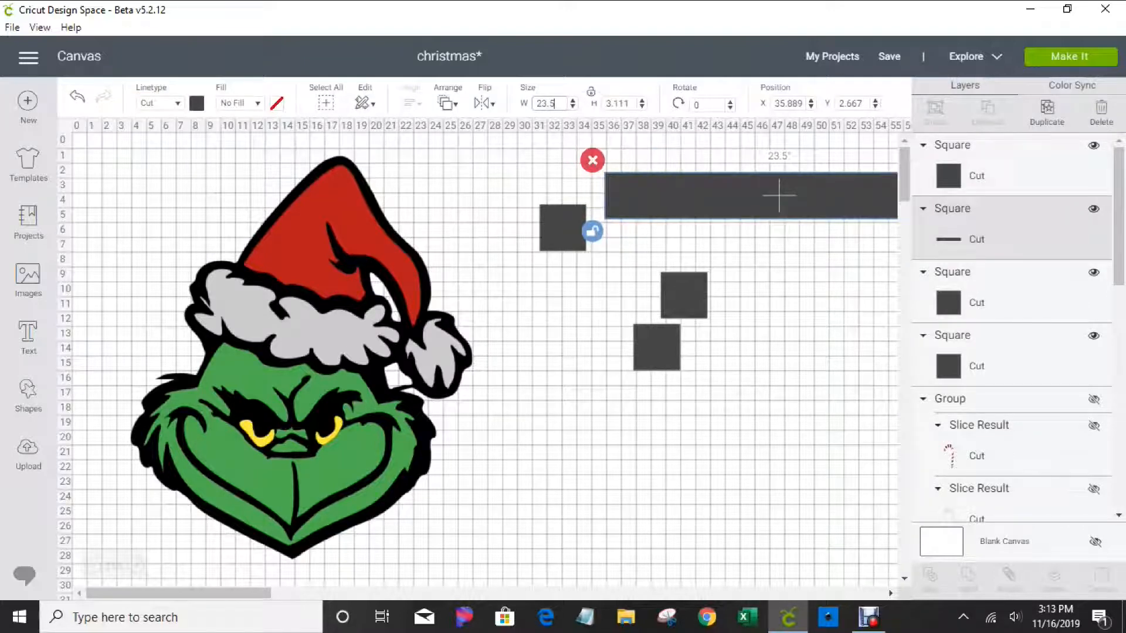
key("Tab")
type("11.5")
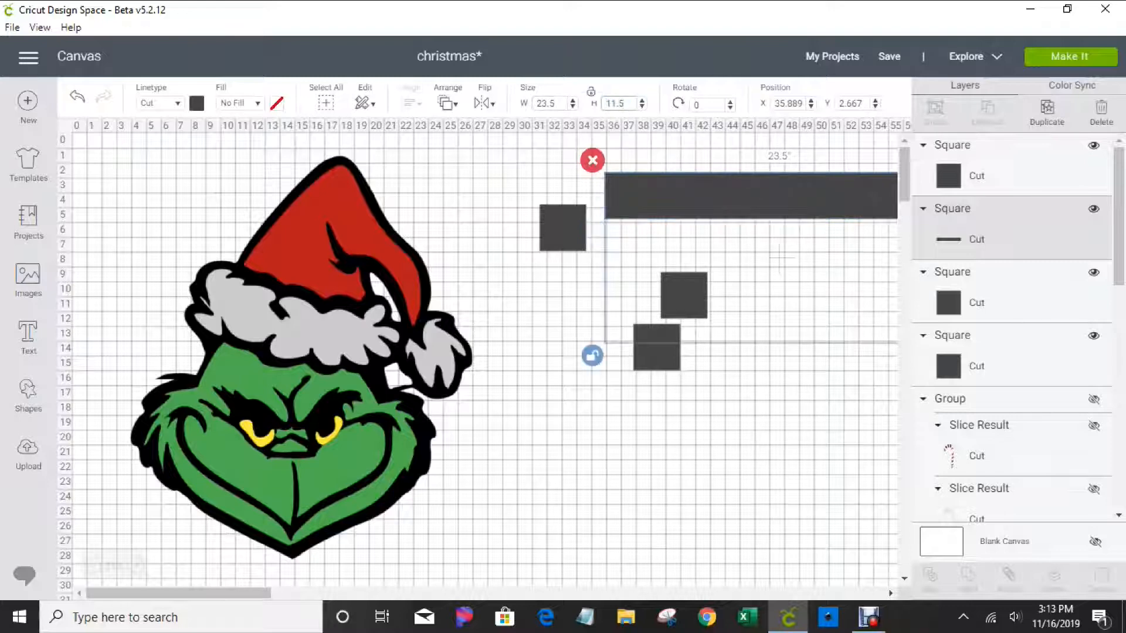
left_click_drag(779, 258, 246, 218)
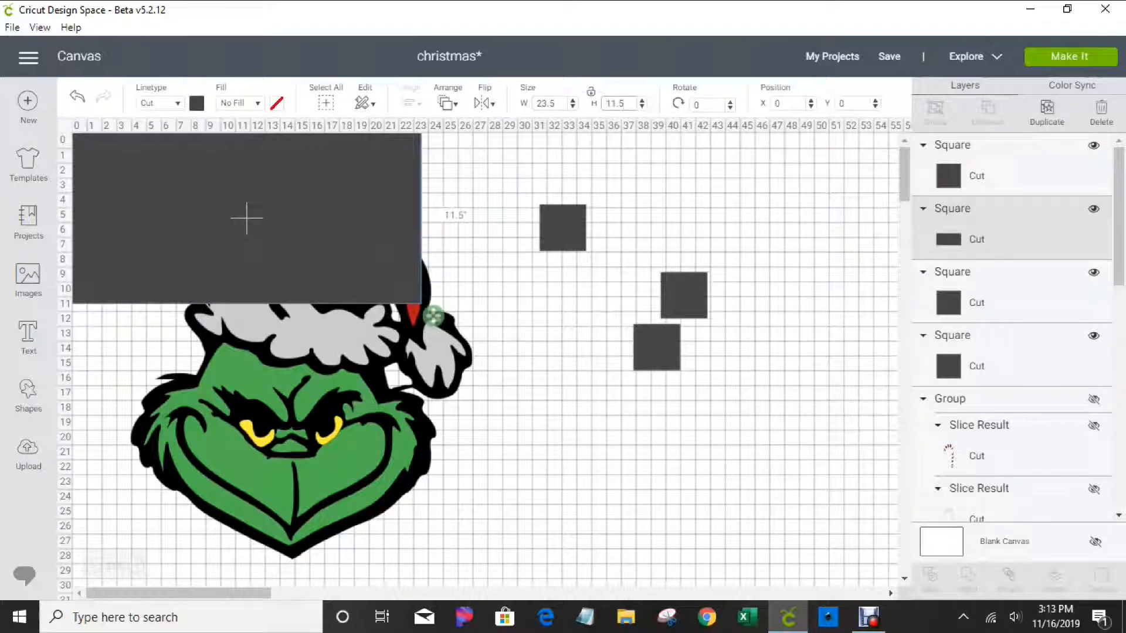
- Resize a second square to 23.5 by 11.5 inches and place it over the Grinch's middle, directly below the first rectangle
left_click(563, 227)
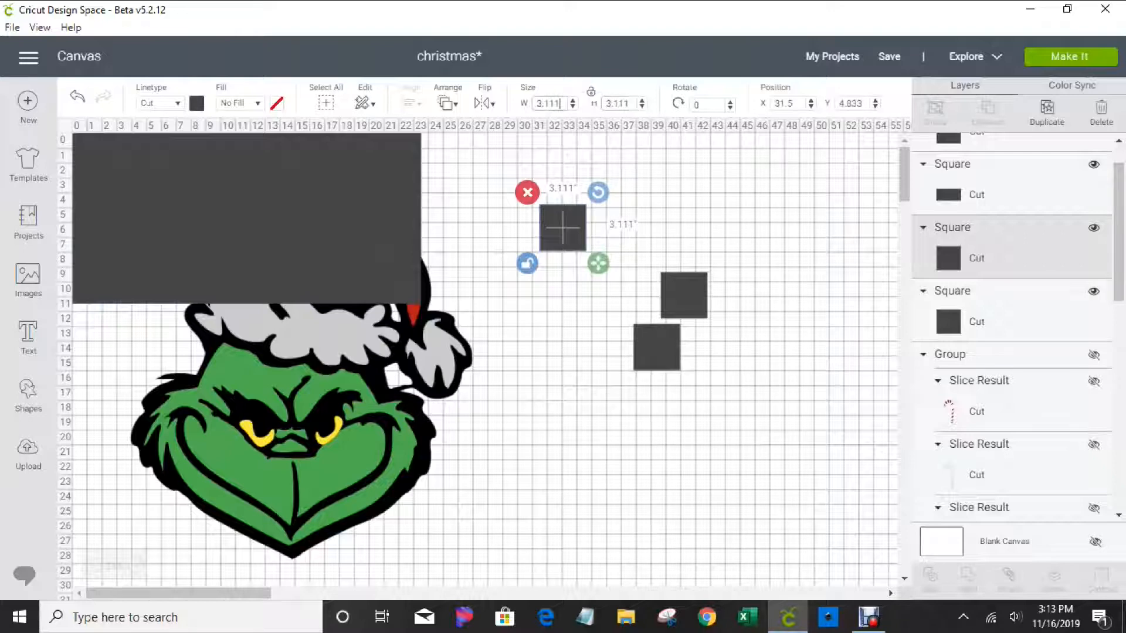
key("shift+Tab")
type("23.5")
key("Tab")
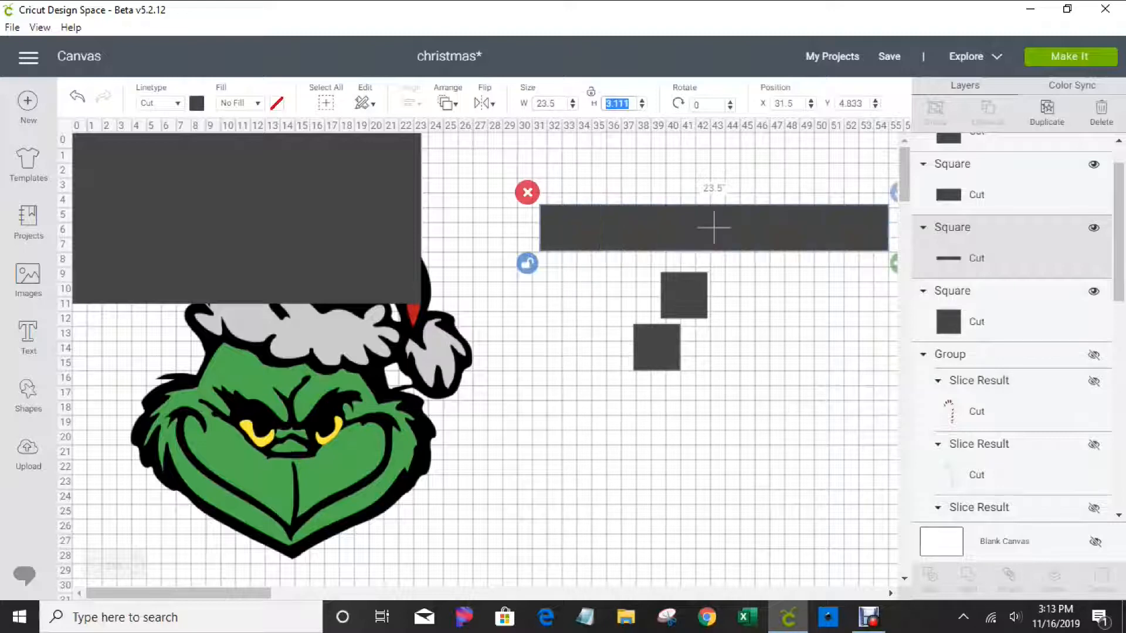
type("11.5")
key("Return")
left_click_drag(713, 290, 226, 391)
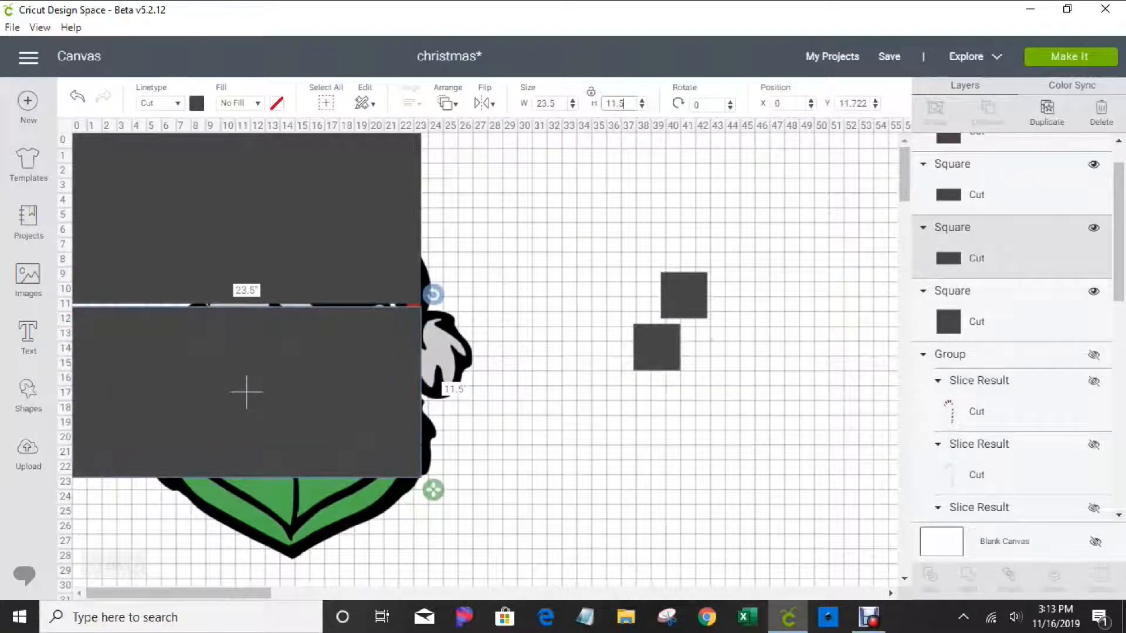
- Move the lower remaining square clear of the other one and set its height to 11.5 inches
left_click(683, 295)
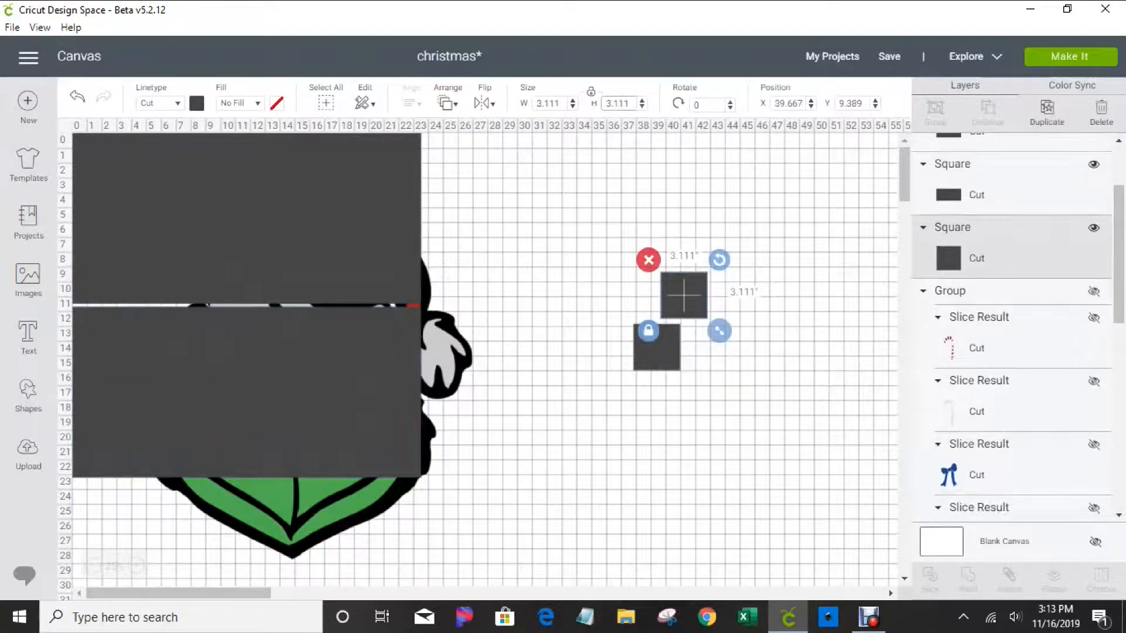
left_click_drag(657, 347, 660, 406)
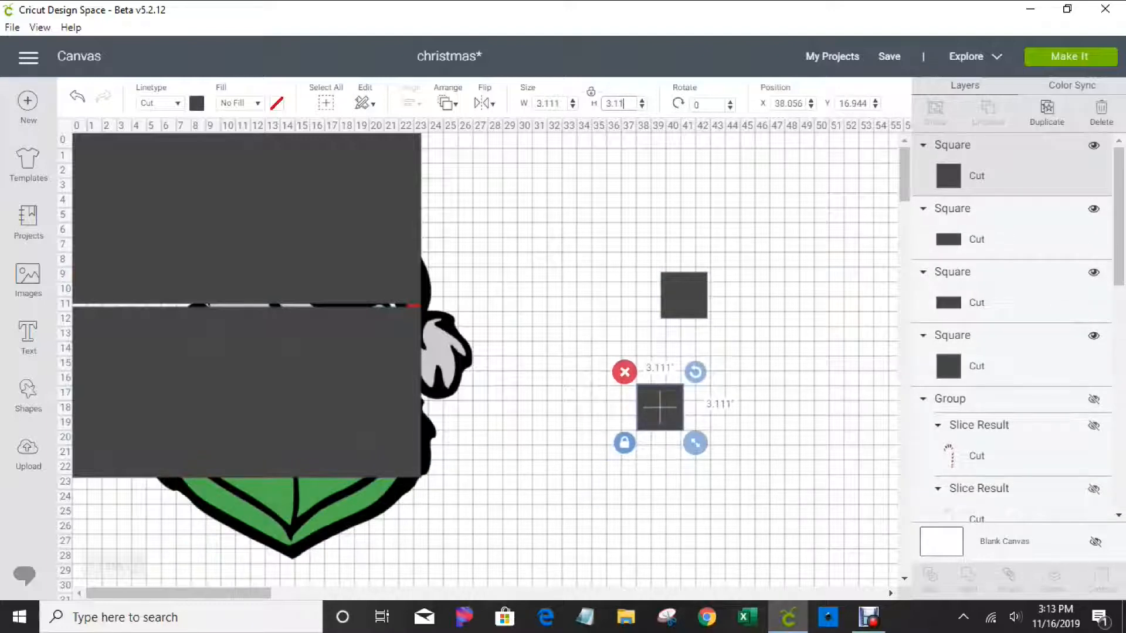
key("BackSpace")
key("BackSpace")
key("BackSpace")
key("BackSpace")
type("11.5")
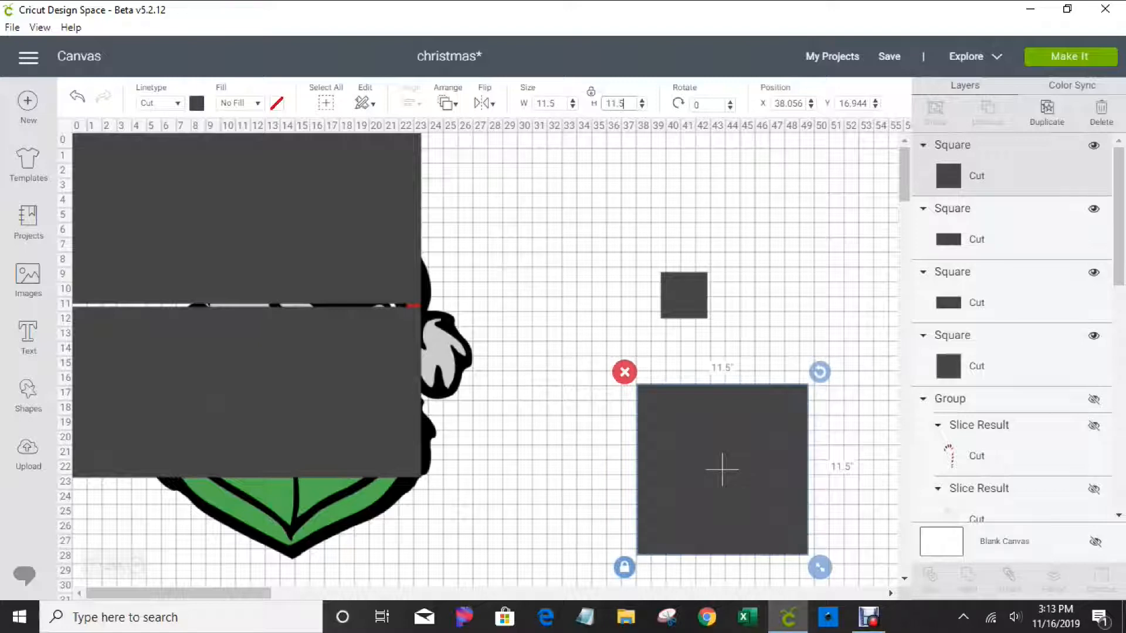
- Unlock the 11.5-inch square's proportions, set its width to 23.5 inches, and place it over the Grinch's chin below the second rectangle
left_click(624, 567)
left_click(548, 104)
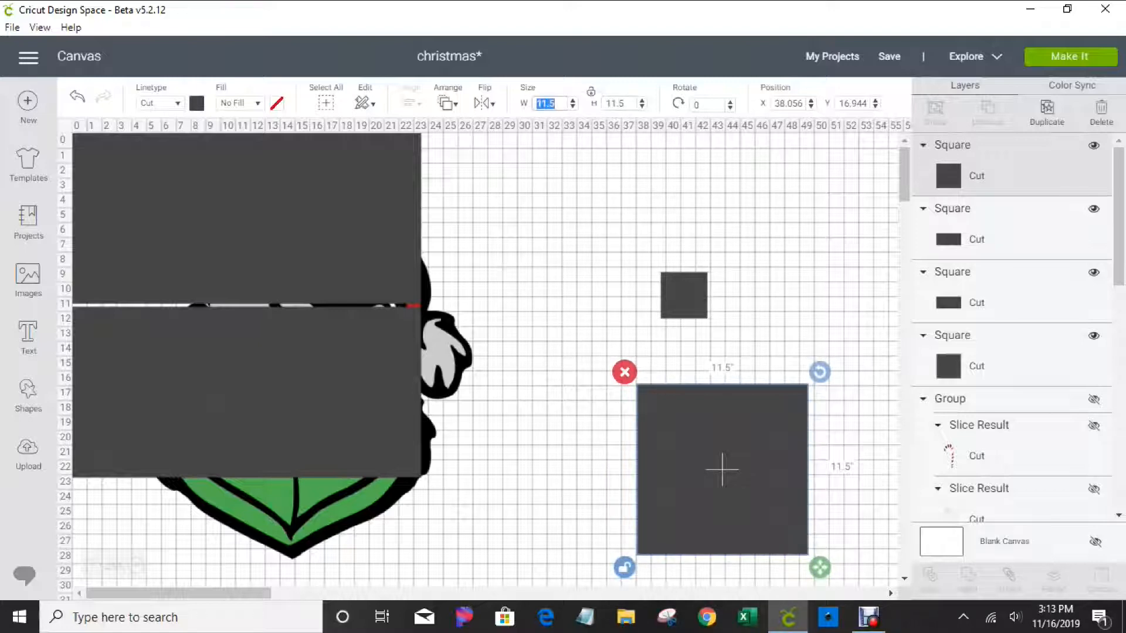
type("2.")
type("3.5")
key("Return")
left_click_drag(581, 482, 276, 557)
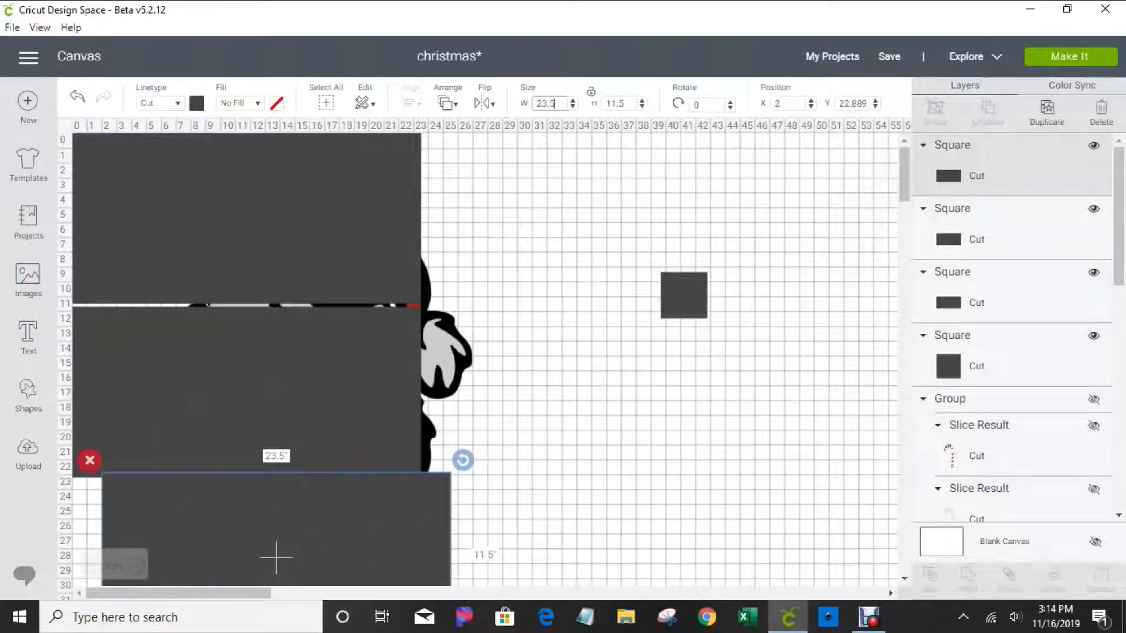
- Move the small spare square out of the way and shift the top rectangle to about X 4.9, Y 0.3 over the hat
left_click_drag(684, 295, 765, 219)
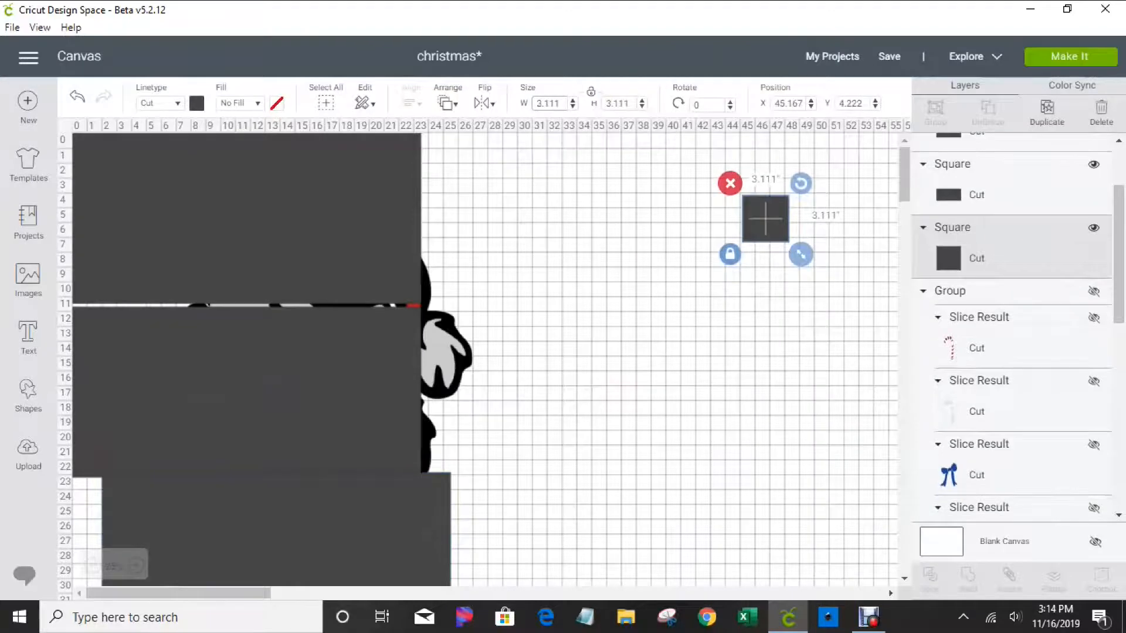
scroll(1012, 329, "down", 5)
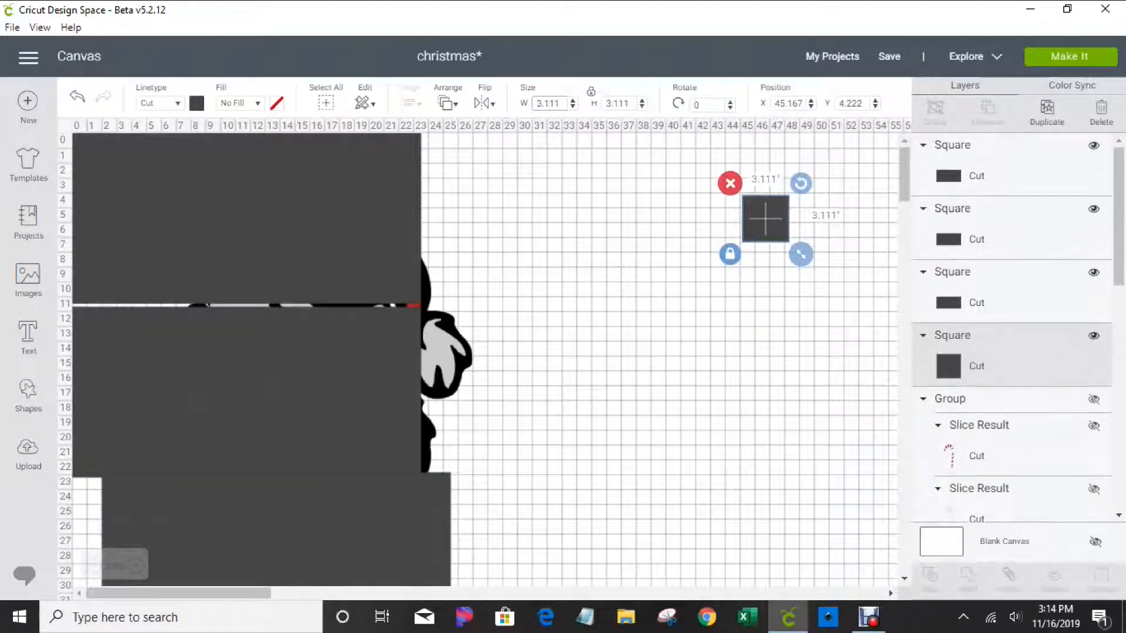
left_click(961, 495)
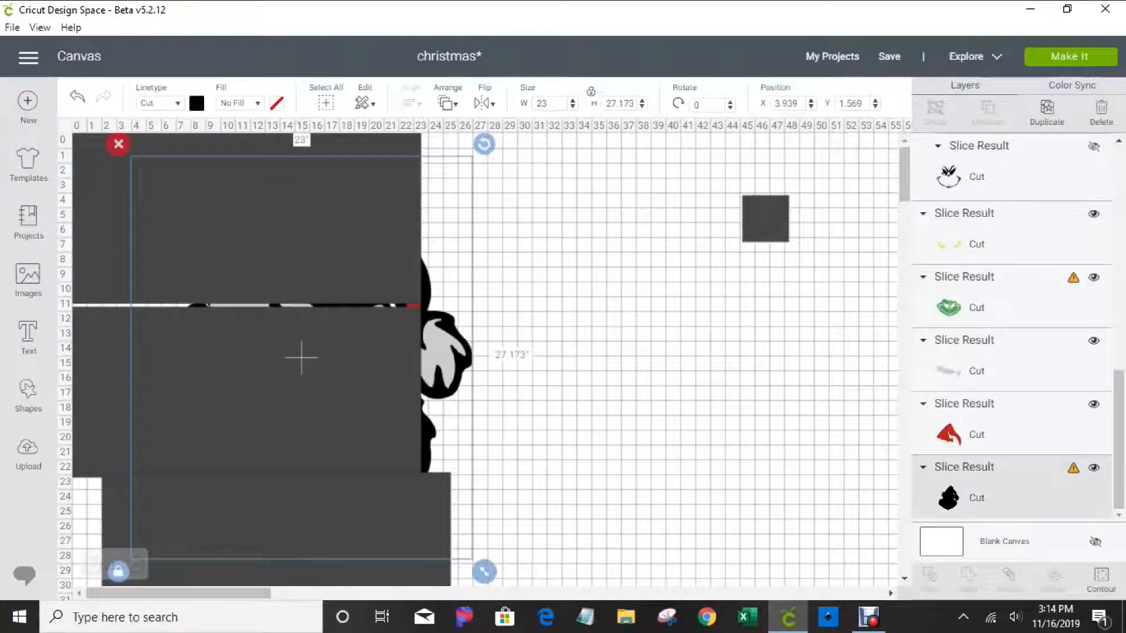
left_click_drag(299, 358, 319, 223)
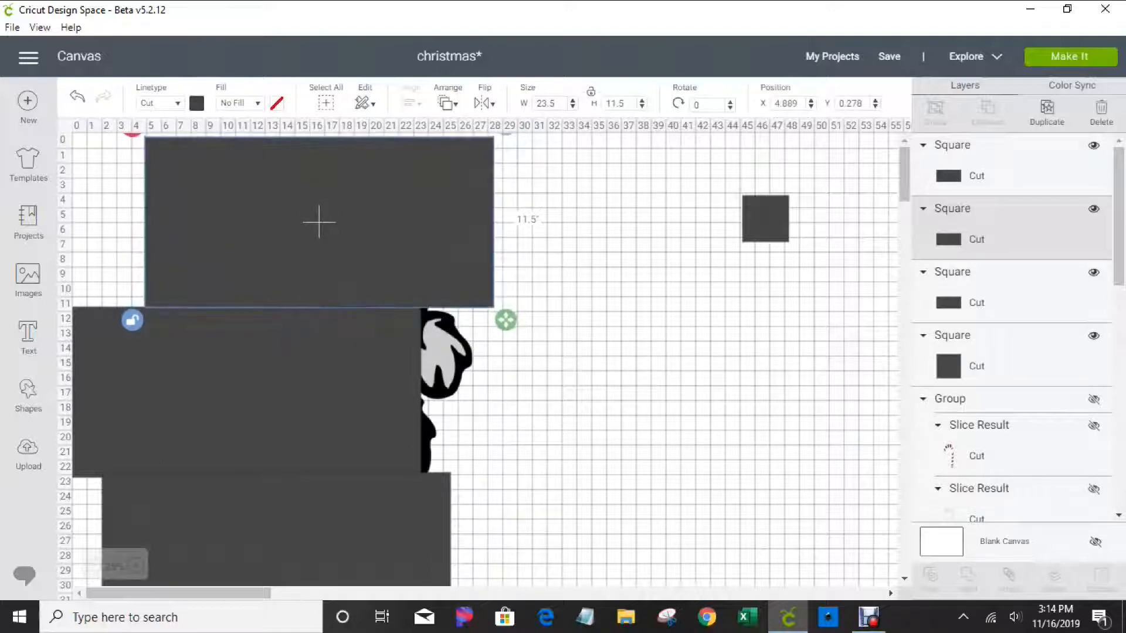
- Move the two lower rectangles clear of the Grinch and shift the top rectangle to about X 5.3, Y 1.4 over the hat
scroll(481, 358, "down", 1)
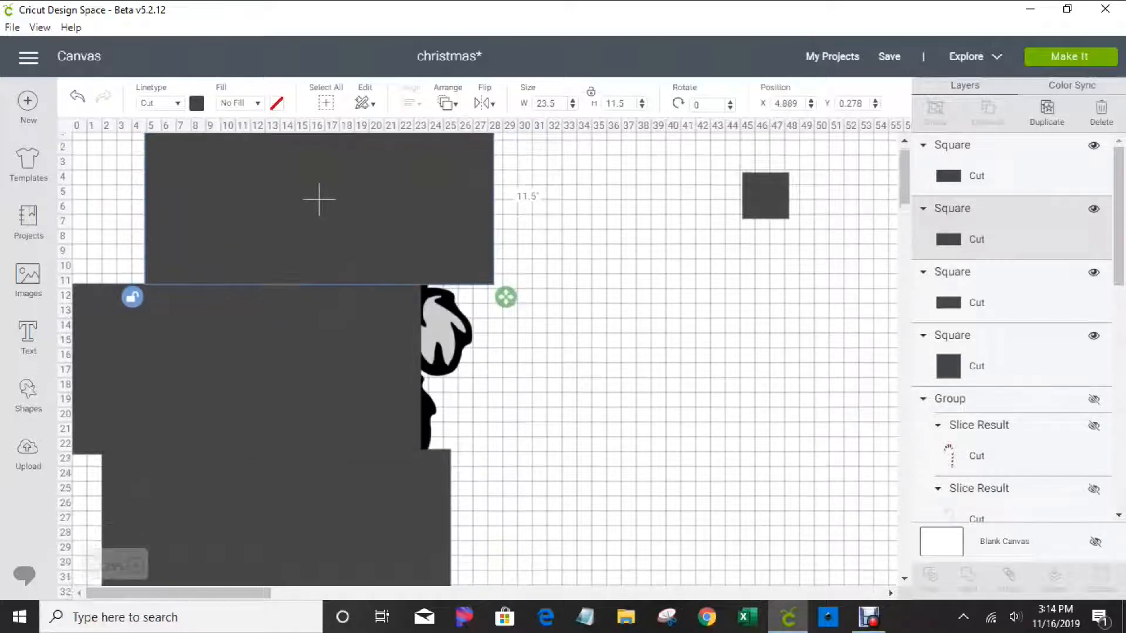
left_click_drag(247, 310, 738, 330)
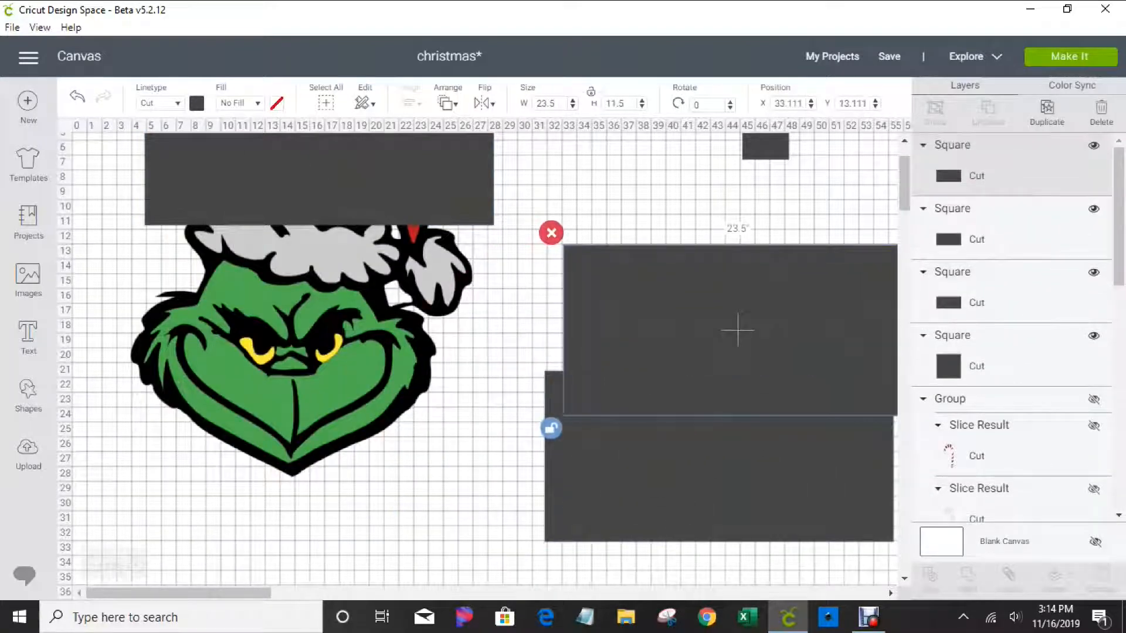
left_click(319, 144)
scroll(319, 176, "up", 1)
scroll(319, 181, "up", 1)
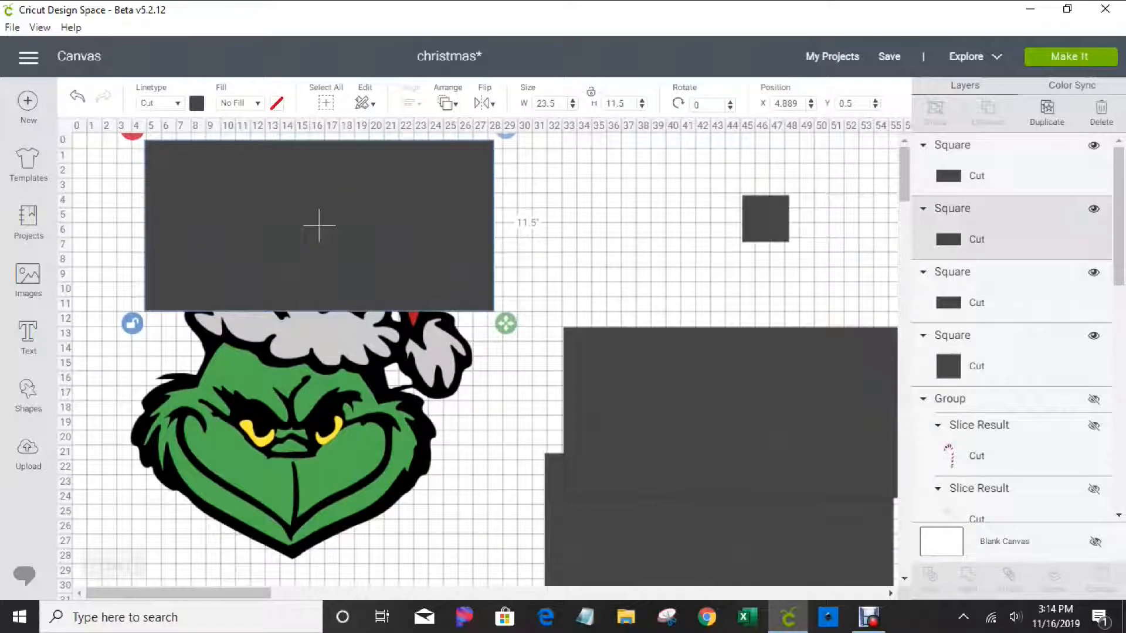
mouse_move(319, 226)
left_mouse_down()
mouse_move(321, 249)
mouse_move(325, 239)
left_mouse_up()
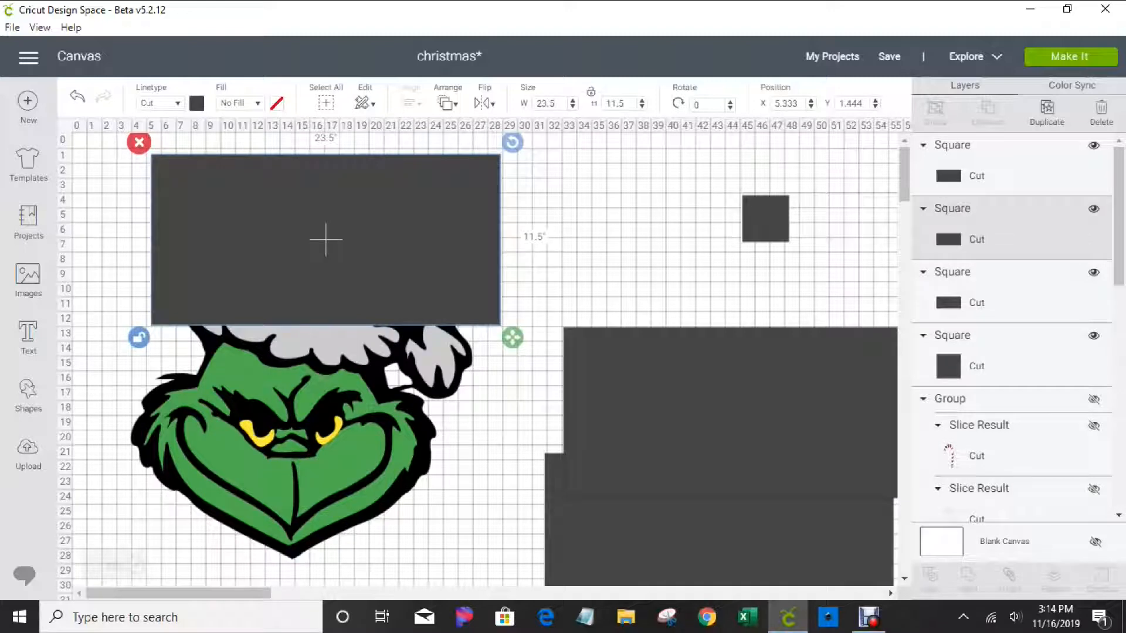
- Slice the black silhouette layer of the Grinch with the 23.5 by 11.5 inch rectangle covering the hat
scroll(1011, 328, "down", 10)
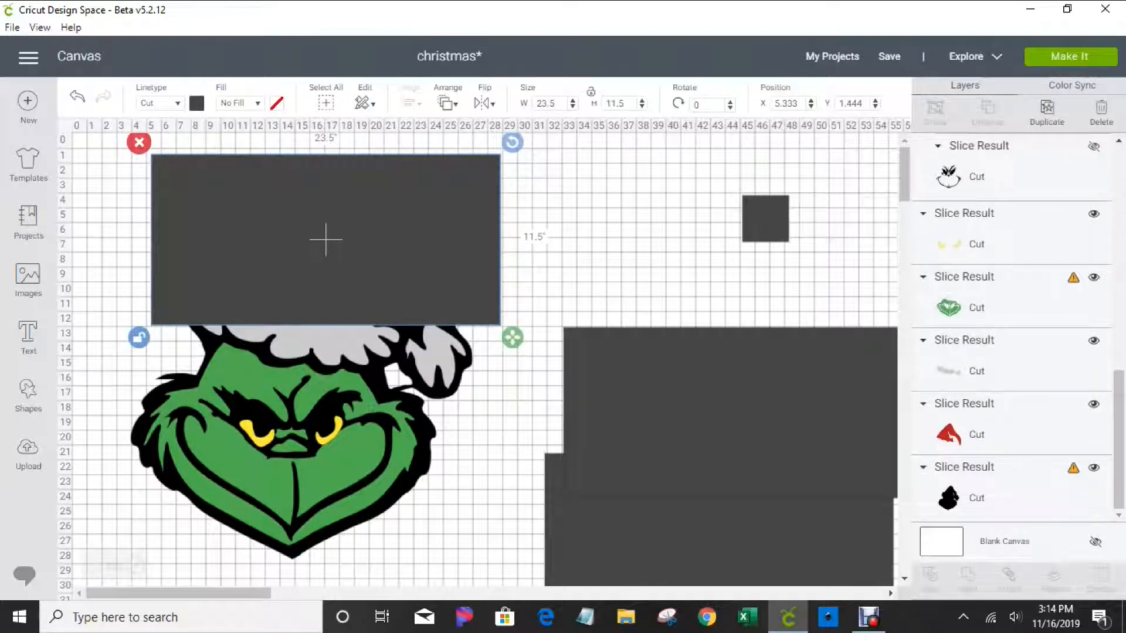
scroll(1012, 328, "up", 10)
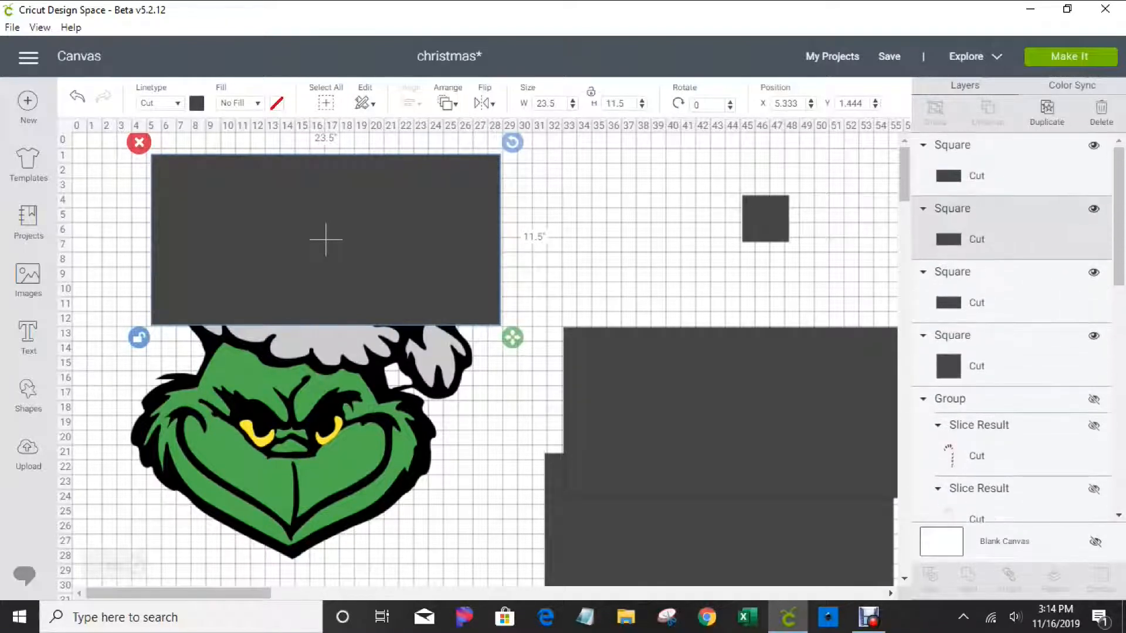
scroll(1011, 328, "down", 10)
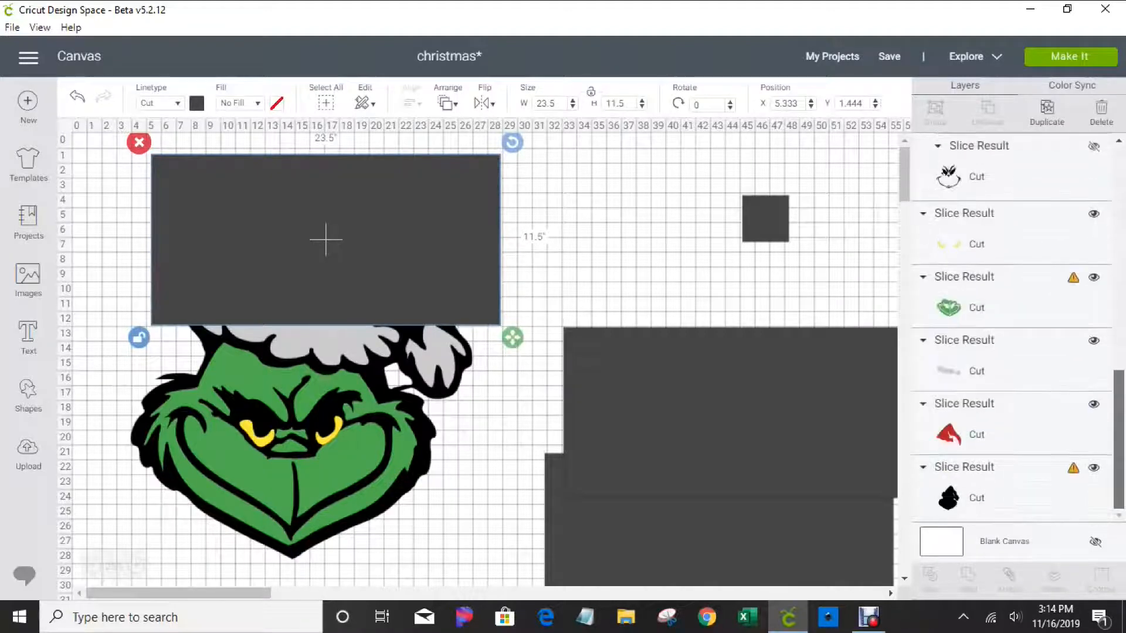
left_click(996, 482, "shift")
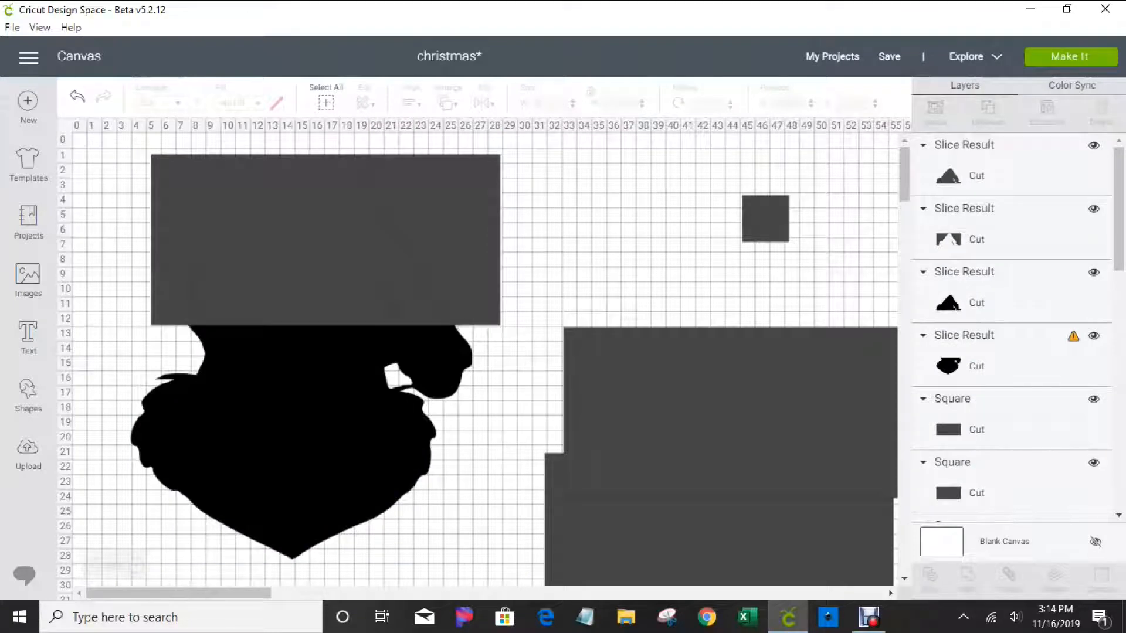
- Delete the grey hat-shaped slice and the leftover rectangle around it, keeping the black pieces
left_click(325, 240)
left_click(976, 176)
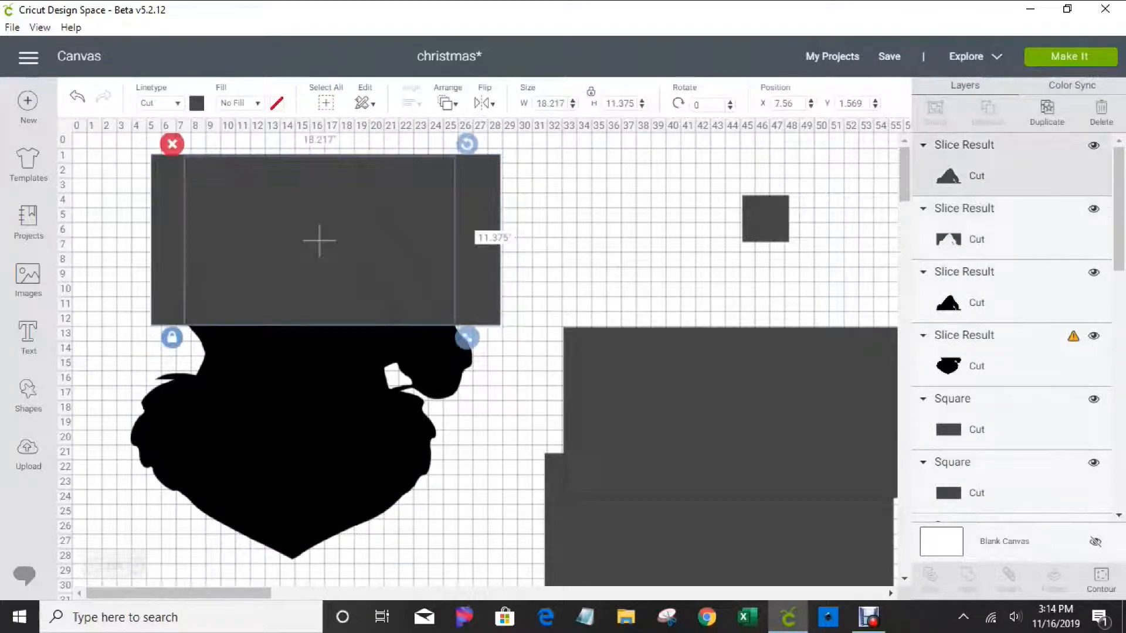
left_click(976, 239)
left_click(977, 176)
key("Delete")
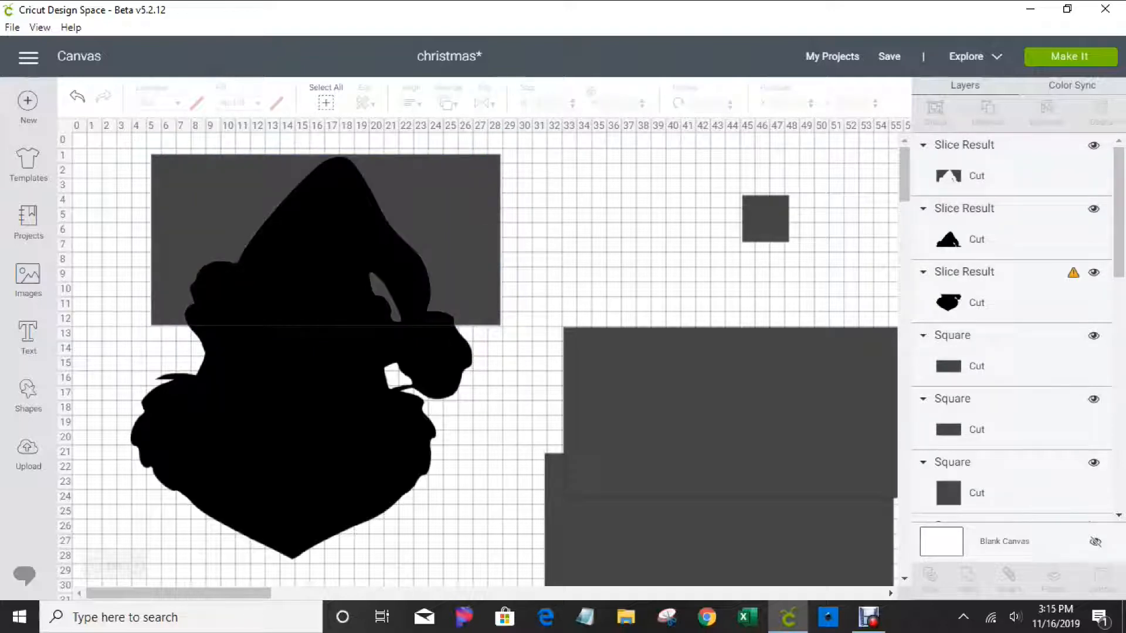
left_click(326, 239)
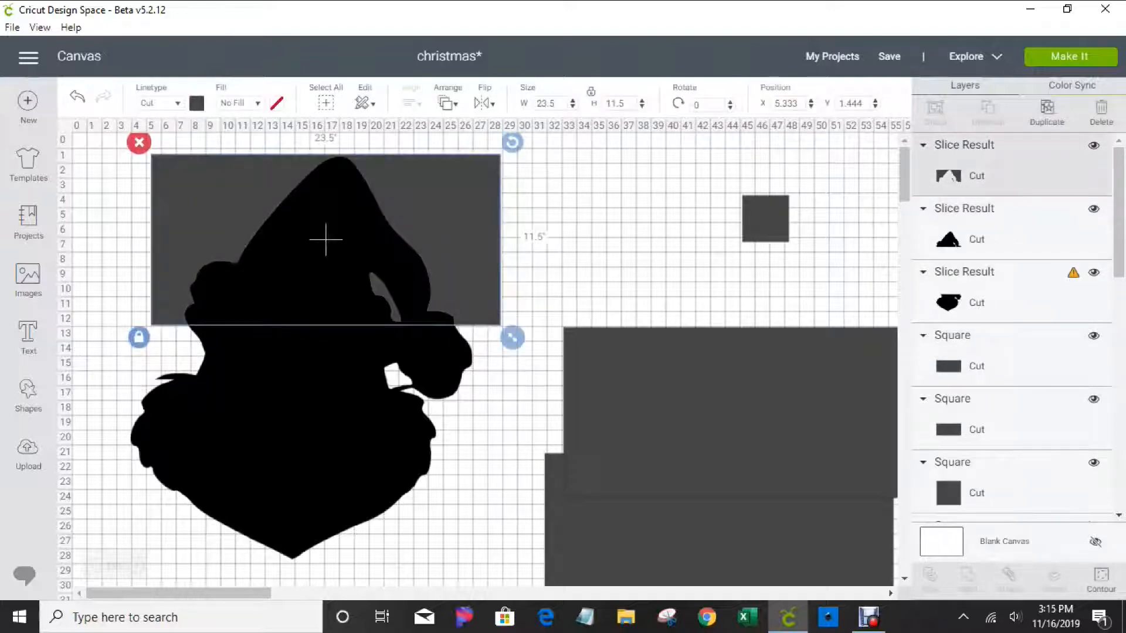
key("Delete")
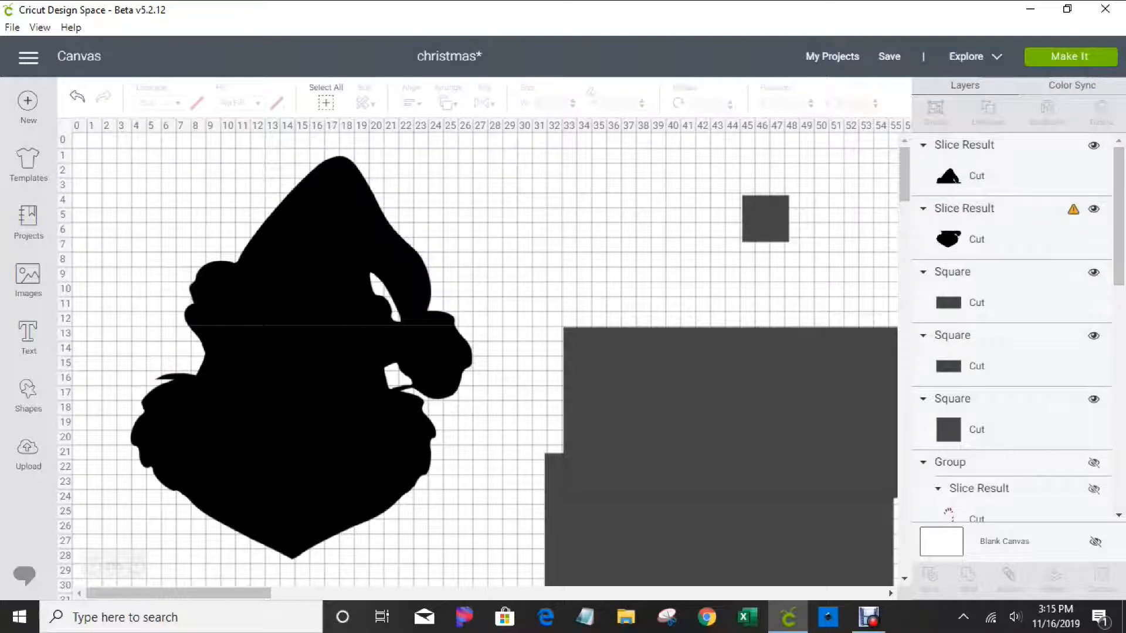
- Place the next 23.5 by 11.5 inch rectangle at about X 3.8, Y 13, directly below the hat cut line
left_click_drag(738, 413, 300, 411)
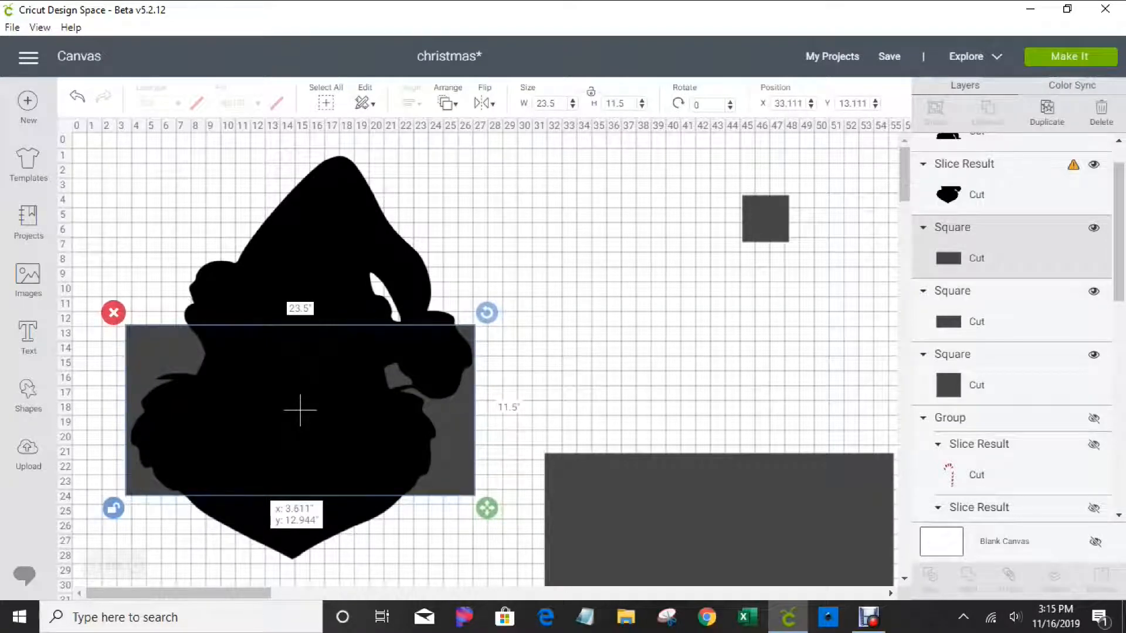
left_click_drag(300, 410, 302, 412)
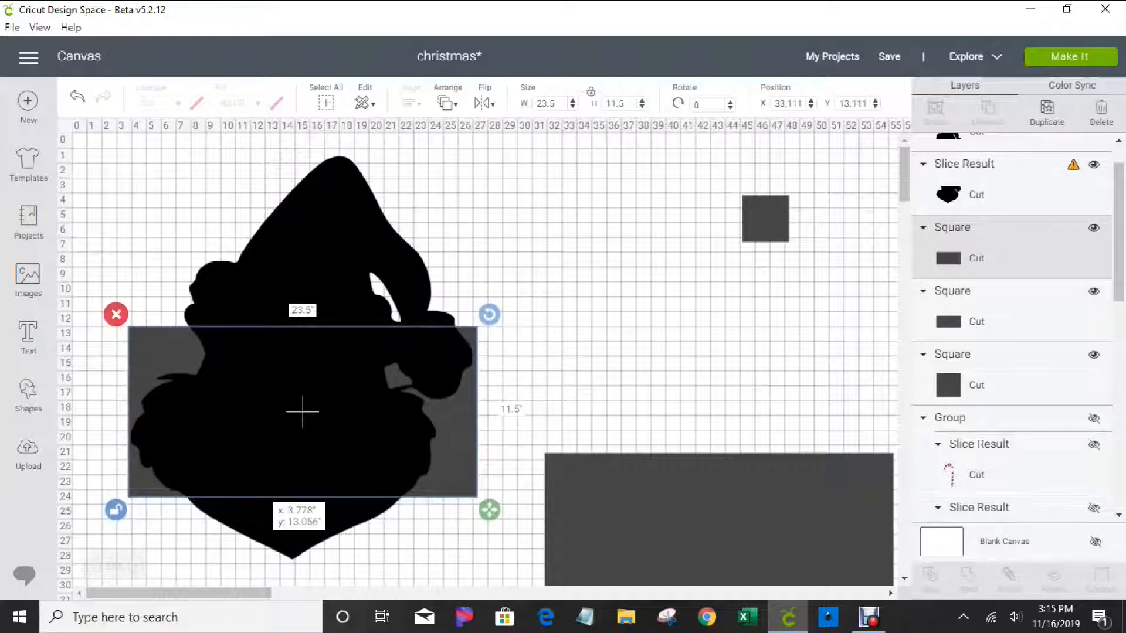
left_click_drag(302, 413, 302, 411)
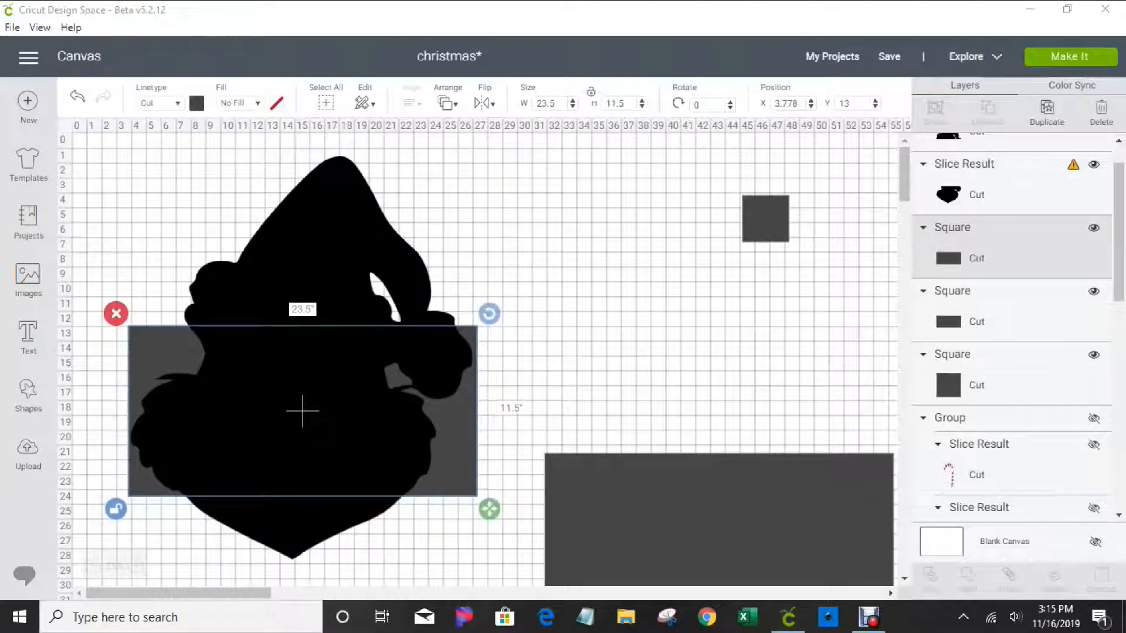
- Slice the lower black silhouette piece with the rectangle placed across the Grinch's face
left_click_drag(1119, 232, 1119, 440)
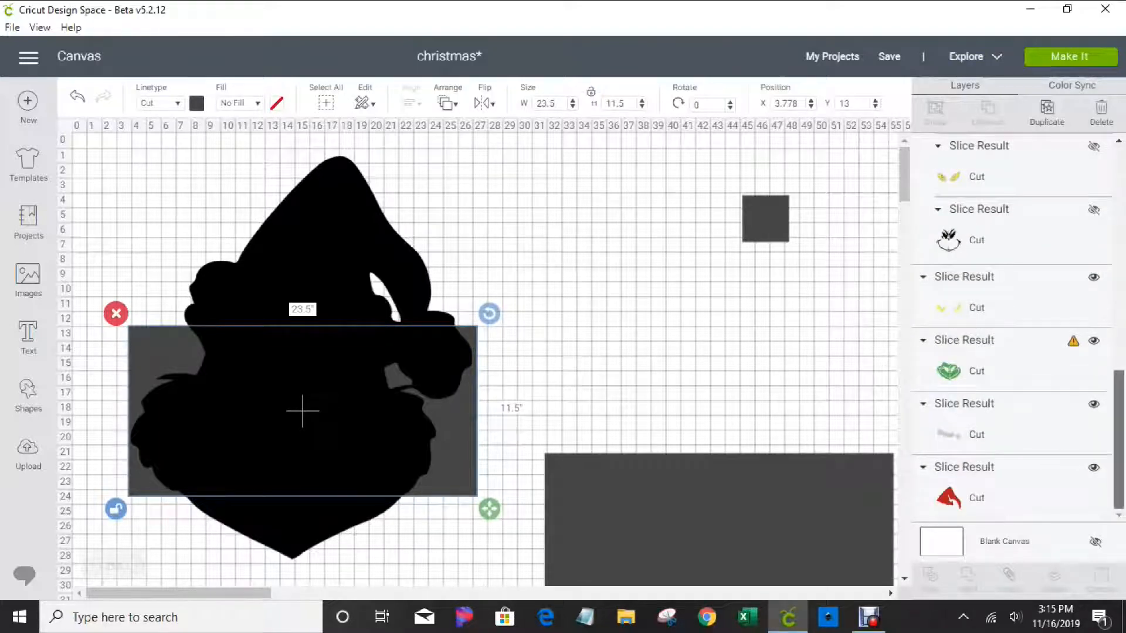
scroll(1011, 329, "up", 10)
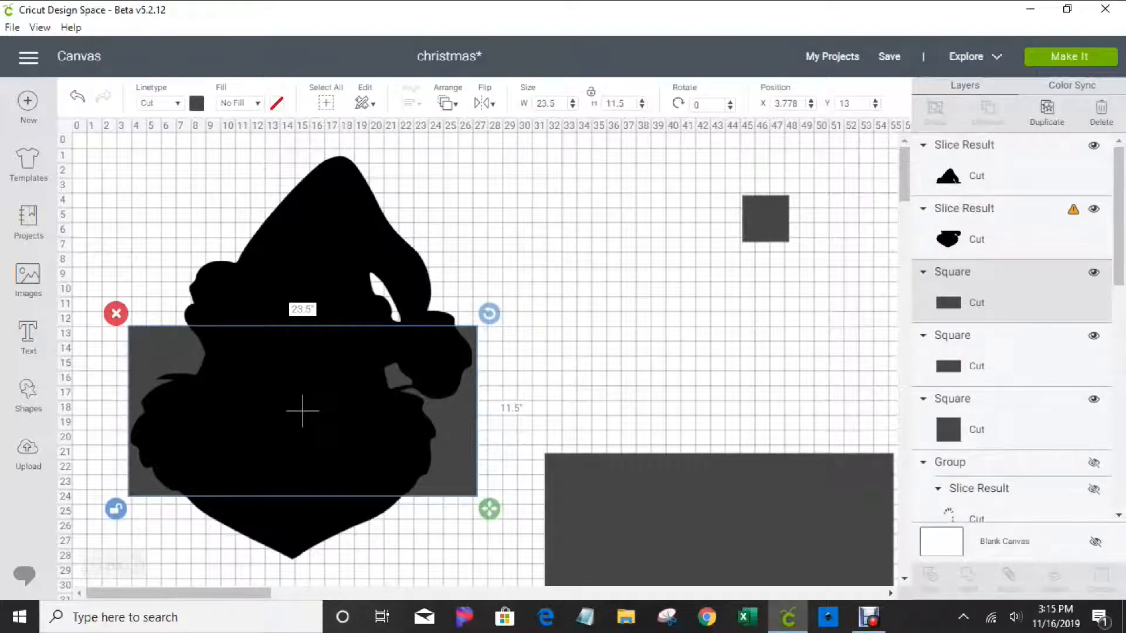
left_click(976, 239, "ctrl")
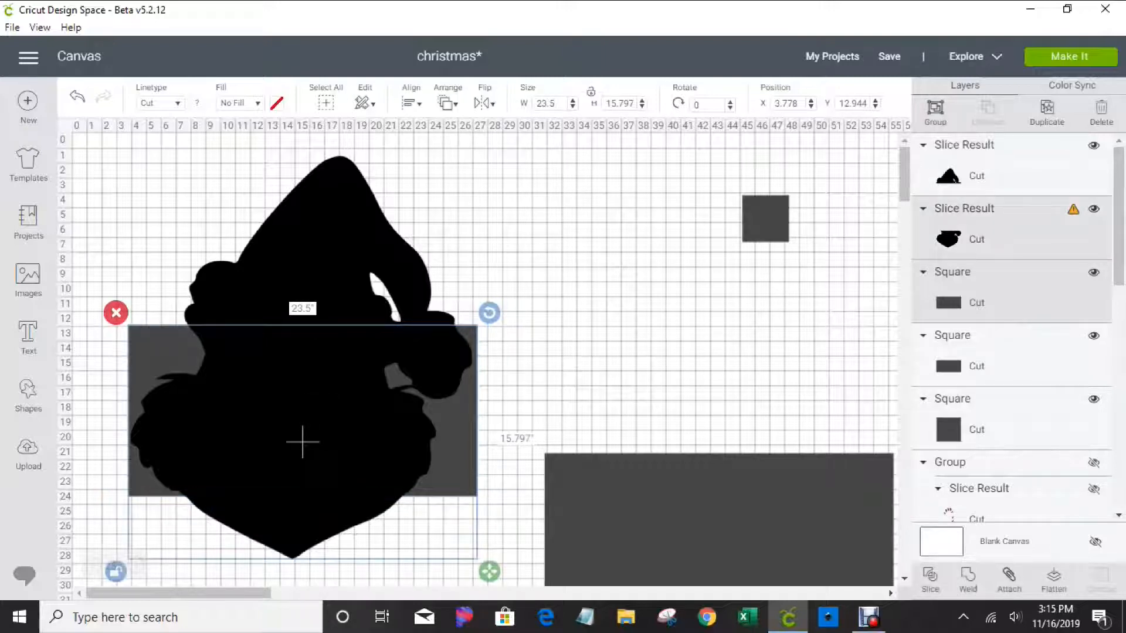
left_click(930, 579)
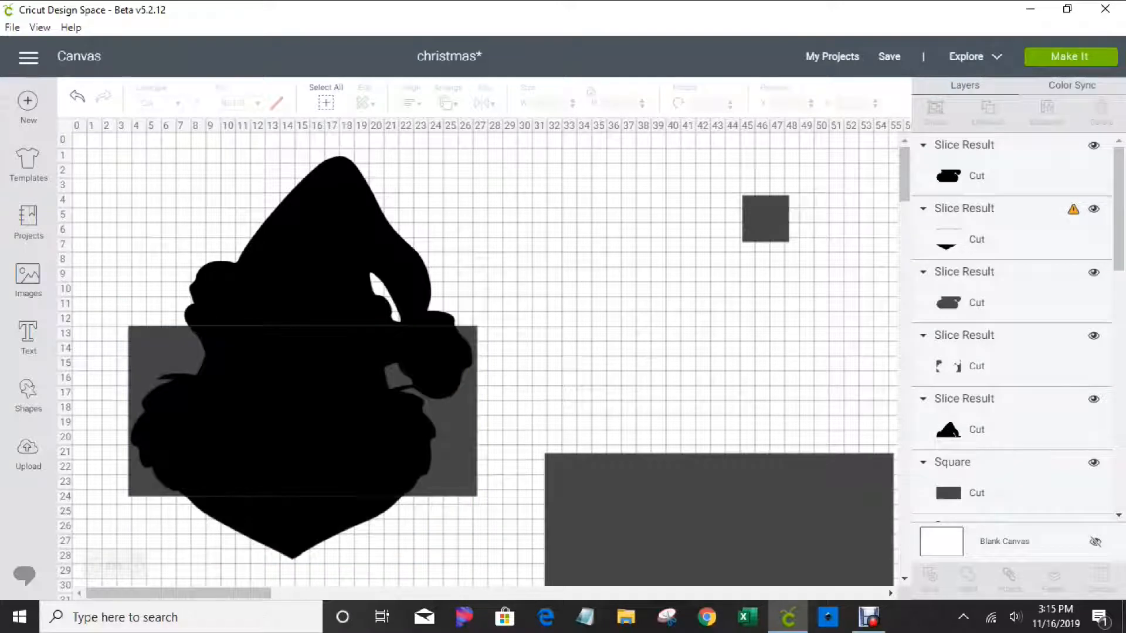
mouse_move(312, 420)
left_mouse_down()
mouse_move(384, 377)
mouse_move(307, 410)
left_mouse_up()
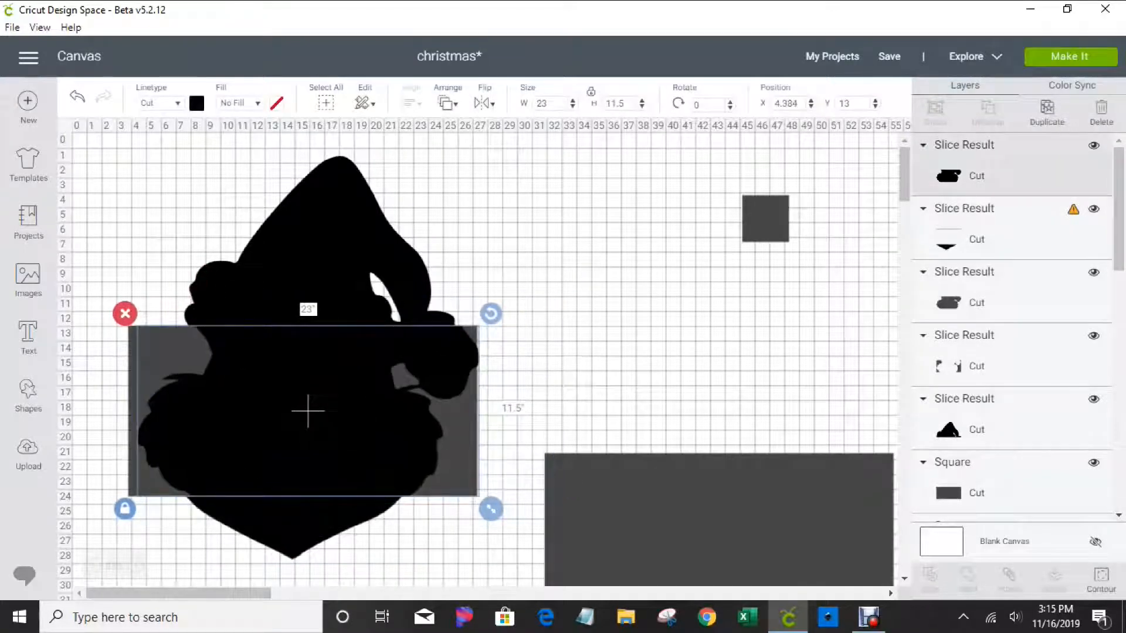
key("ctrl+z")
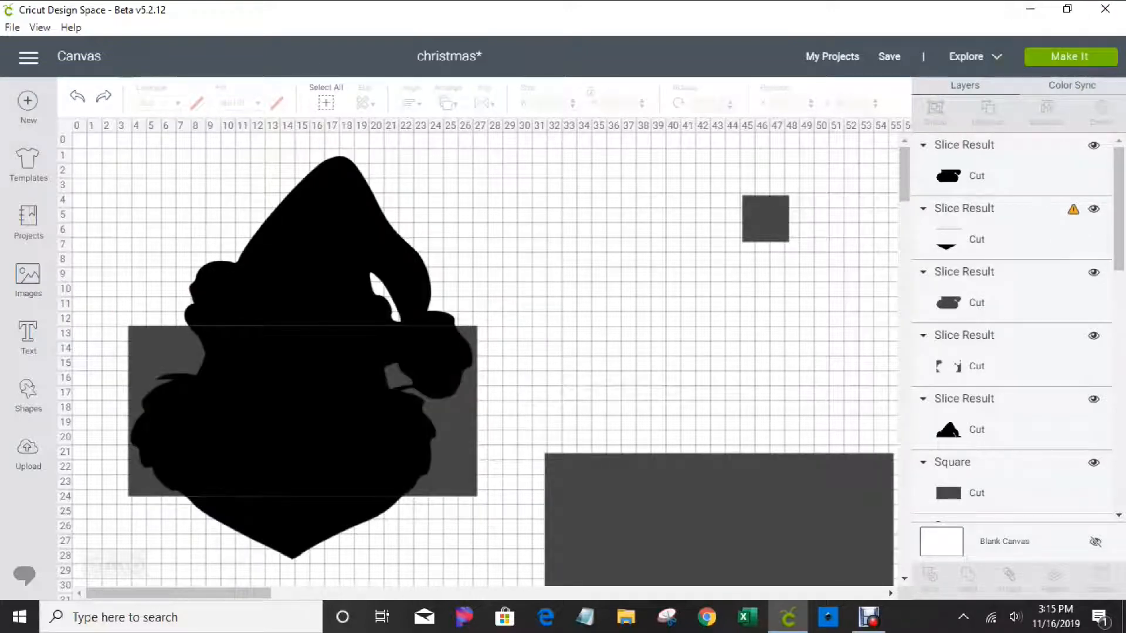
left_click(320, 442)
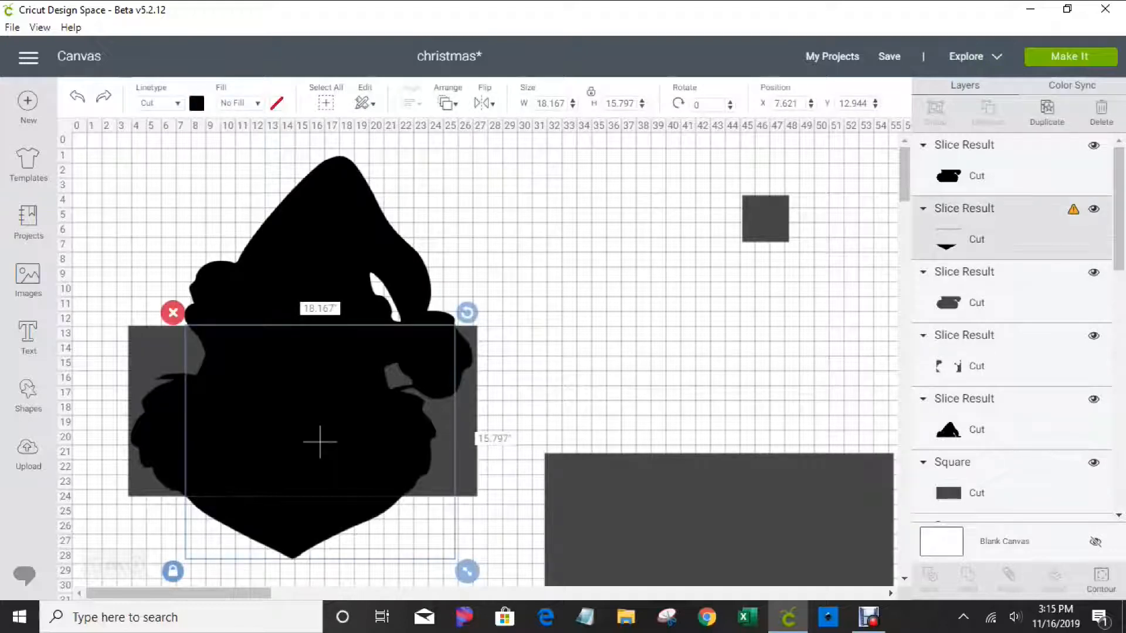
key("Delete")
left_click(301, 411)
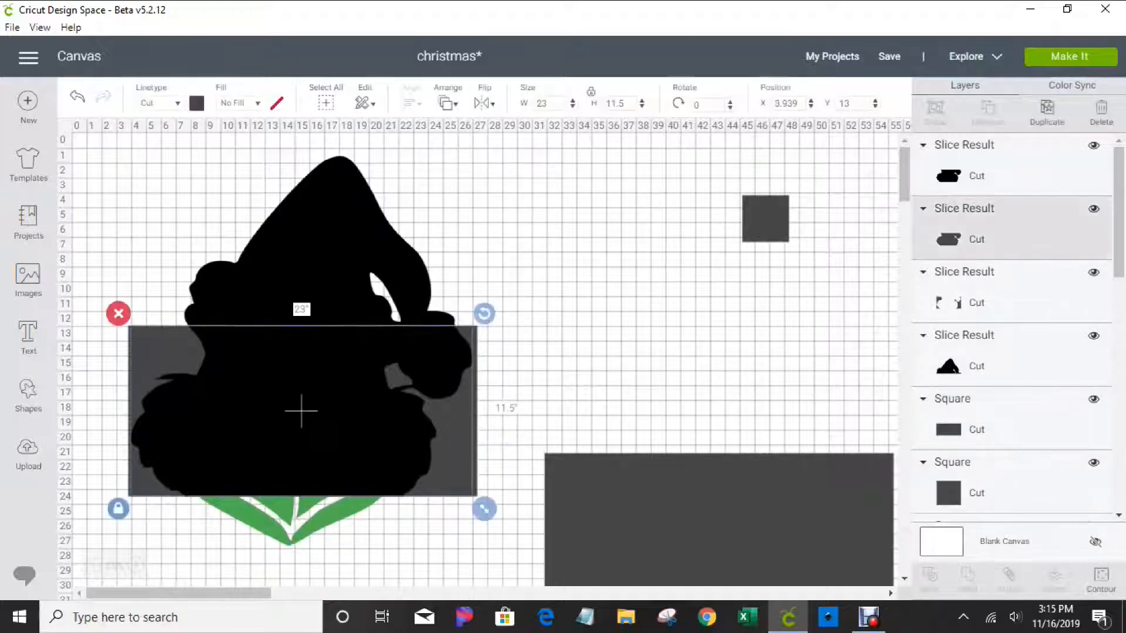
key("Delete")
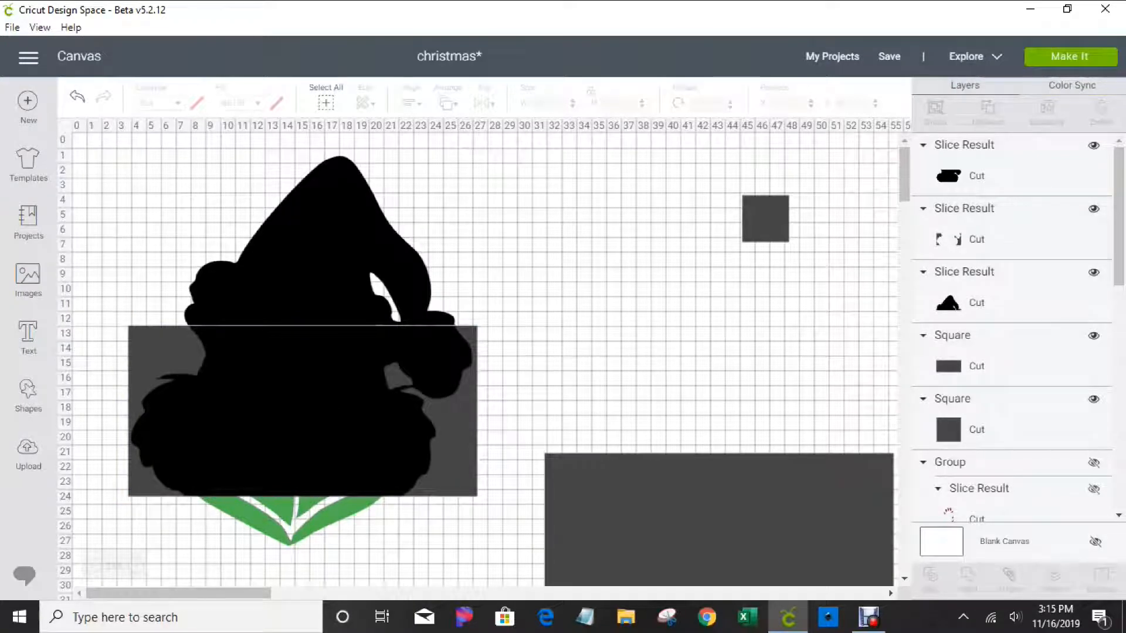
key("ctrl+z")
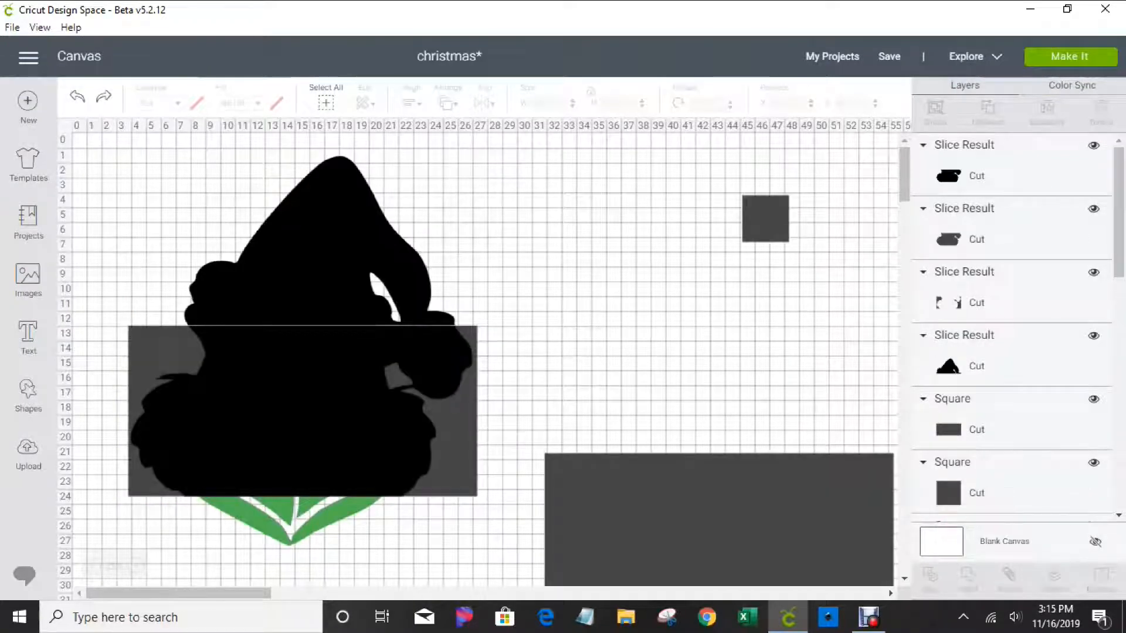
left_click(455, 446)
key("Delete")
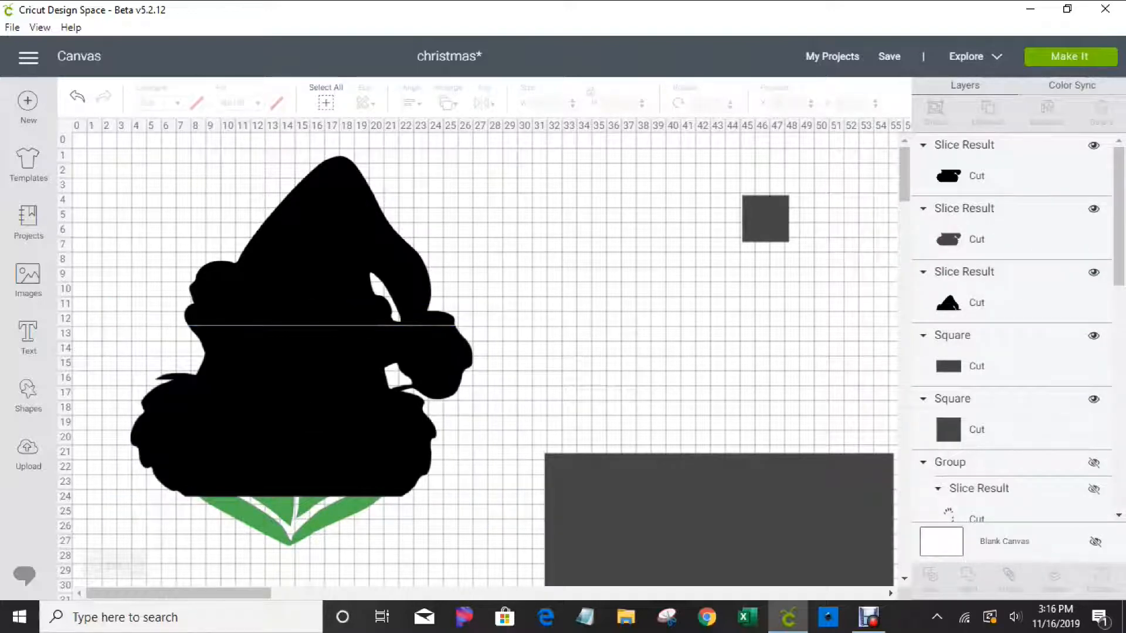
left_click(301, 410)
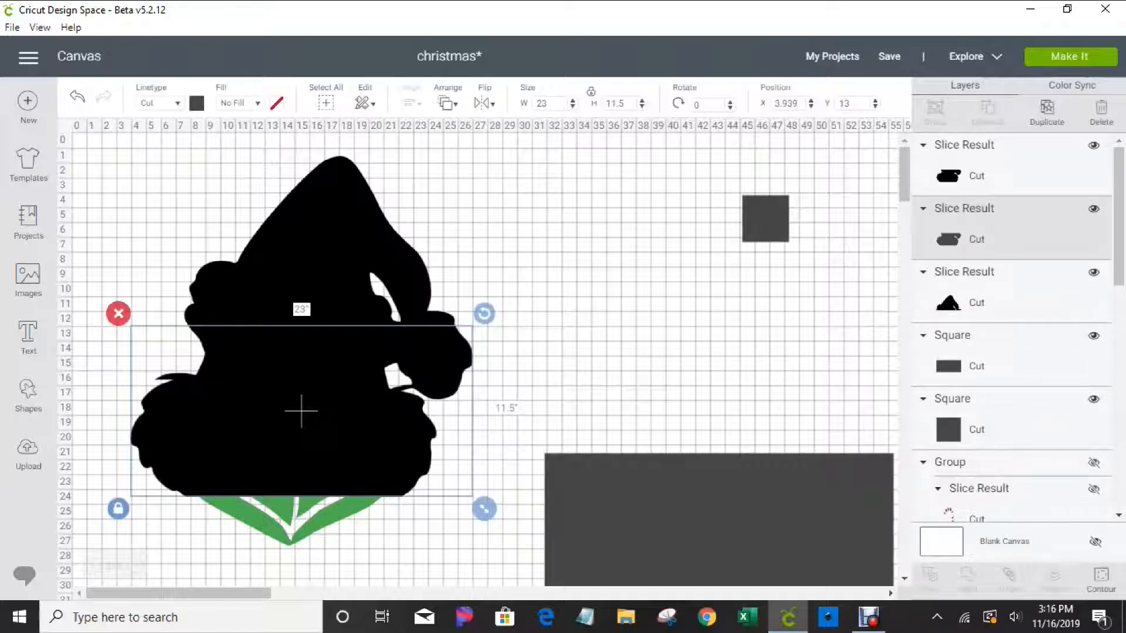
key("ctrl+z")
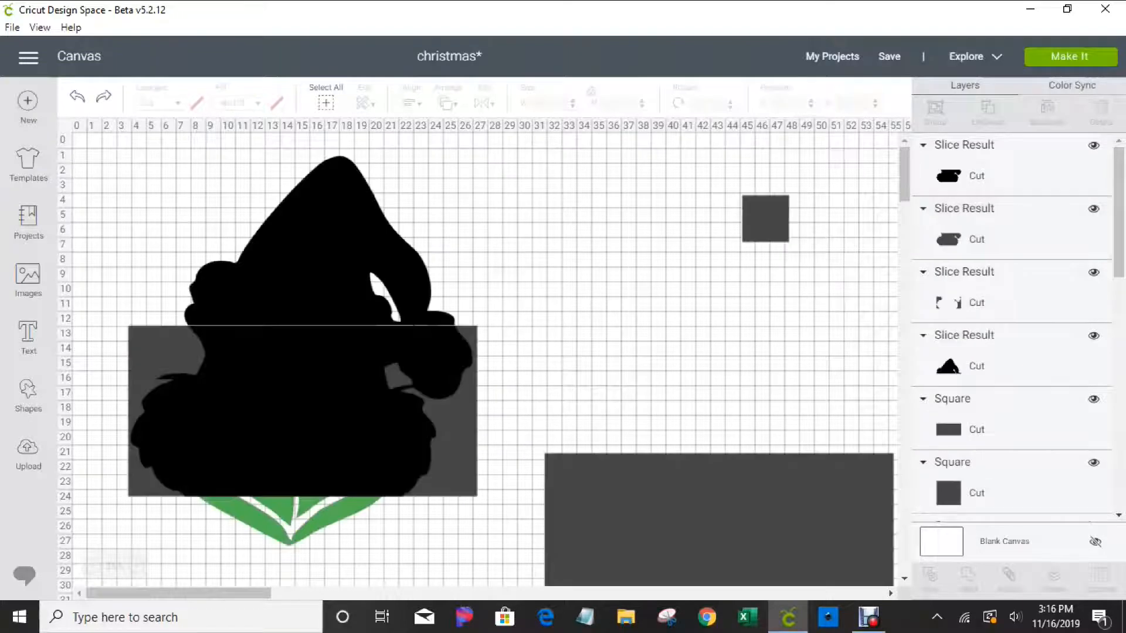
key("ctrl+z")
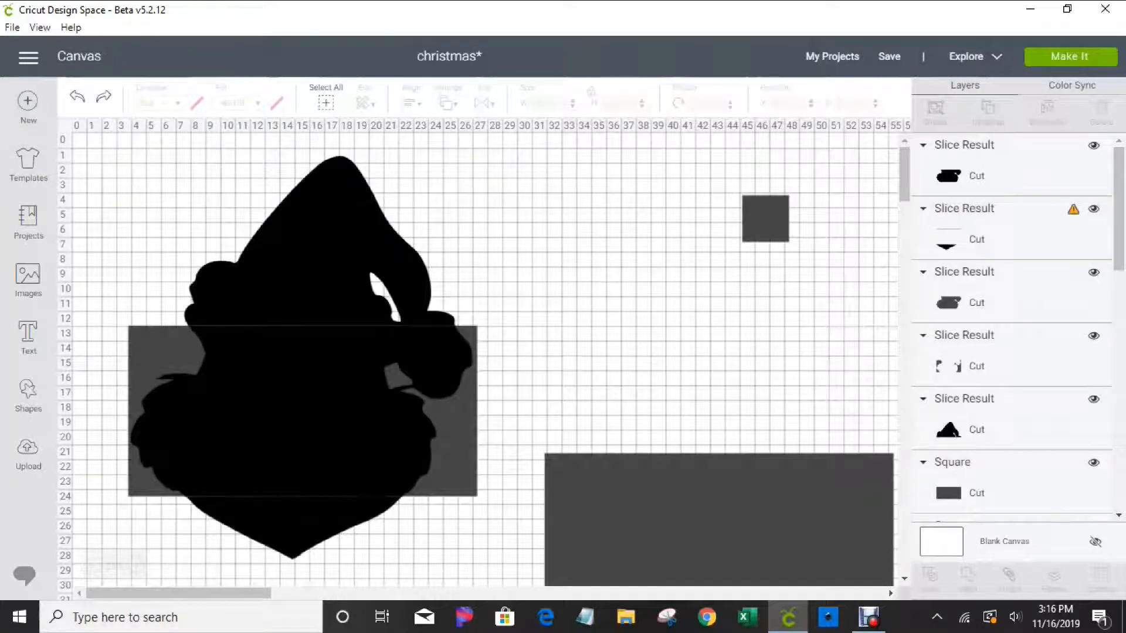
- Delete the grey face-shaped slice and the leftover rectangle remnants around it, keeping the black middle and chin pieces
left_click(293, 528)
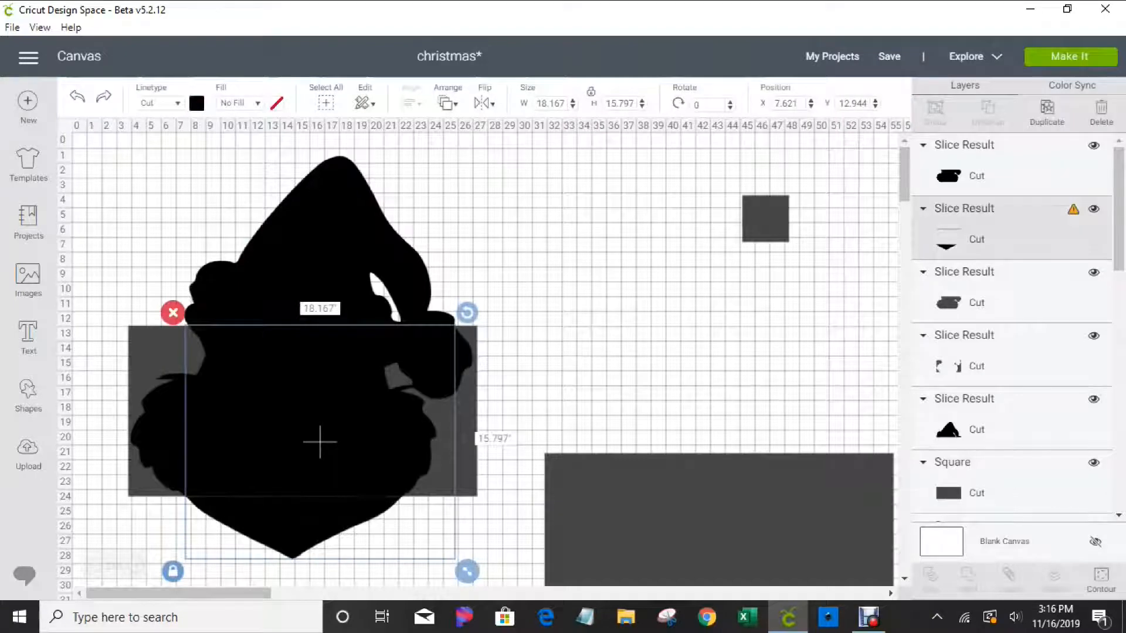
left_click(301, 410)
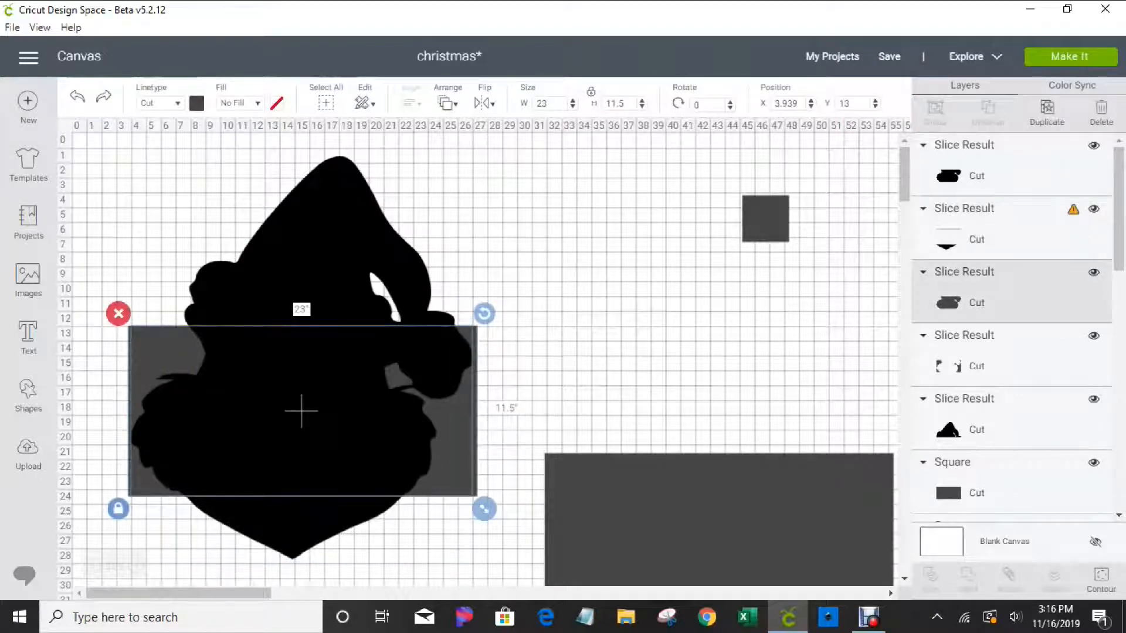
key("Delete")
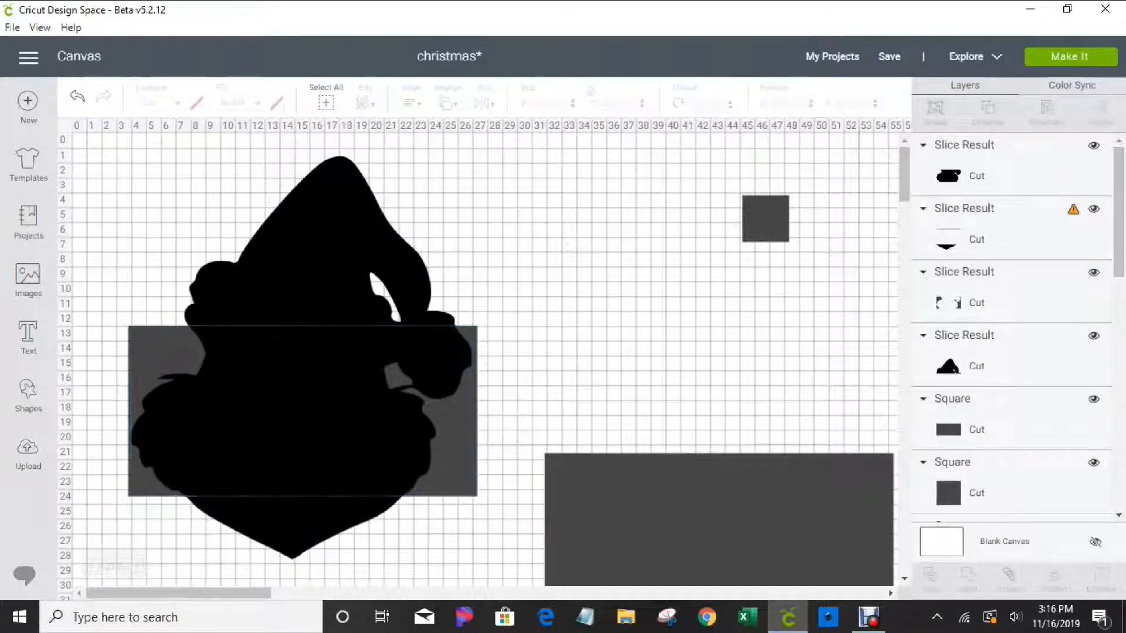
left_click(991, 293)
key("Delete")
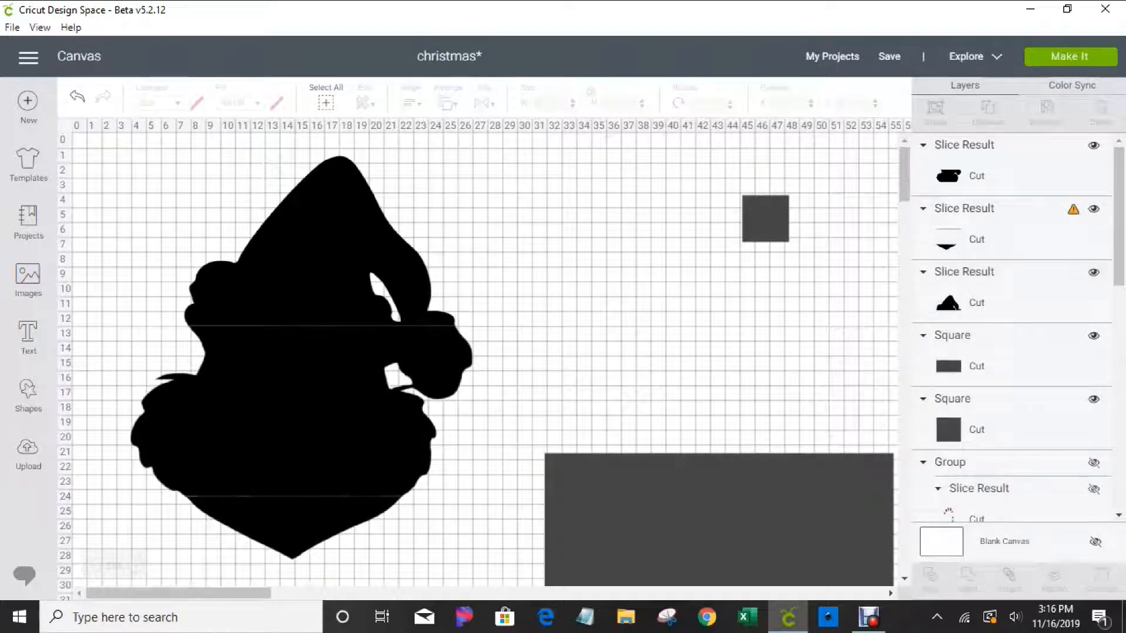
- Check the extents of the black middle, hat and chin sections by selecting them in turn
left_click(301, 411)
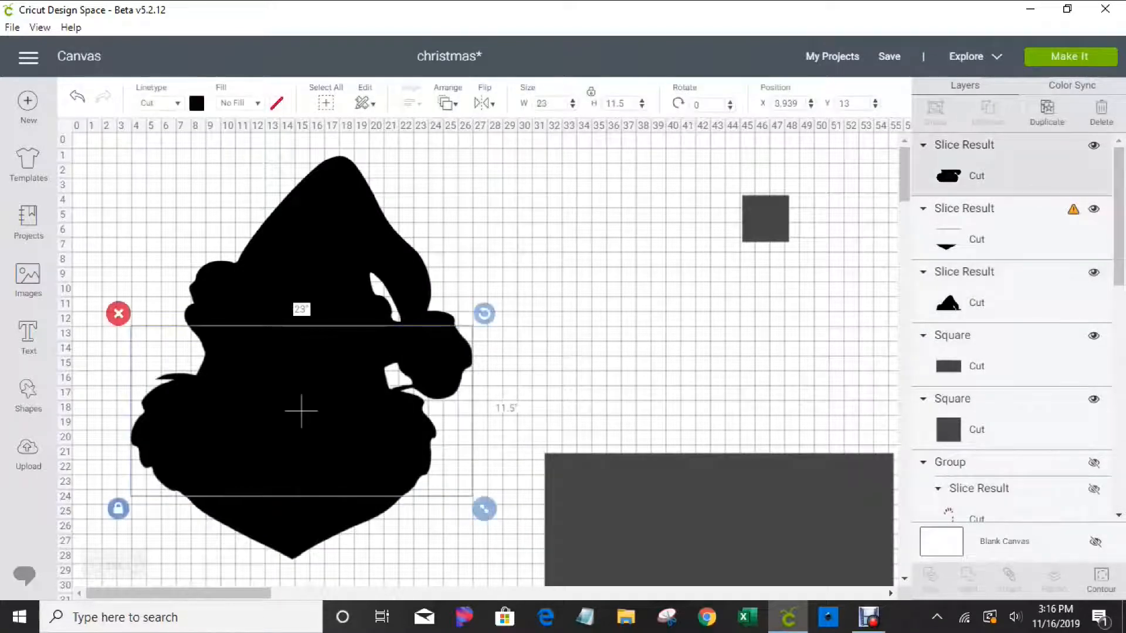
left_click(320, 238)
left_click(301, 408)
left_click(320, 441)
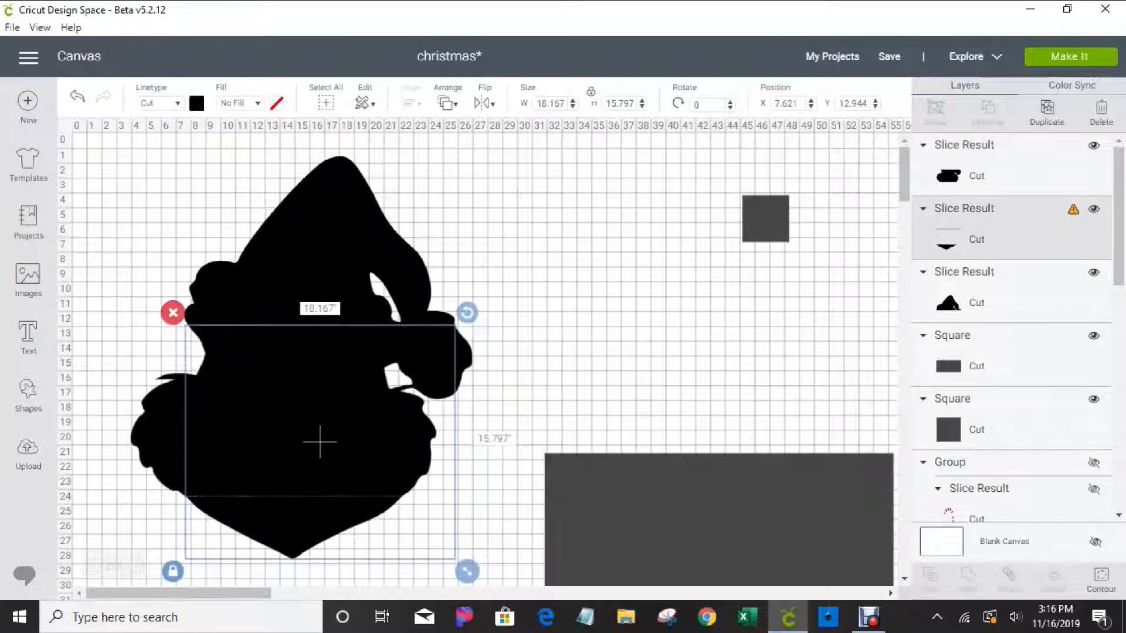
- Hide the thin stray strip contour of the black chin piece, moving the middle and chin sections apart and back under the hat
left_click_drag(319, 441, 708, 310)
left_click_drag(293, 522, 373, 578)
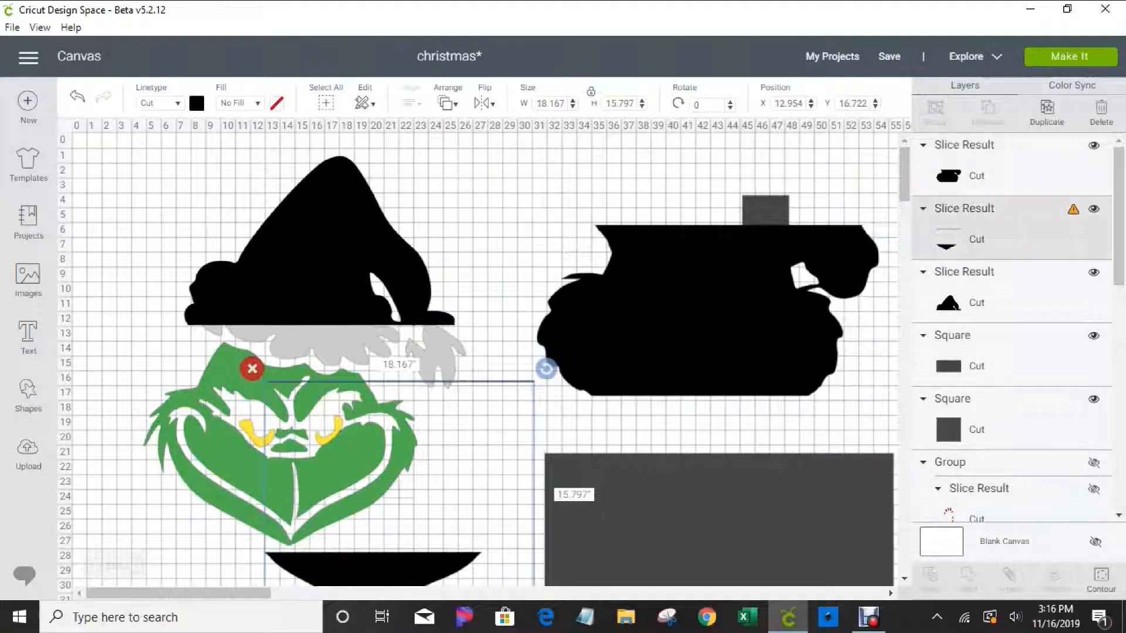
left_click(1101, 579)
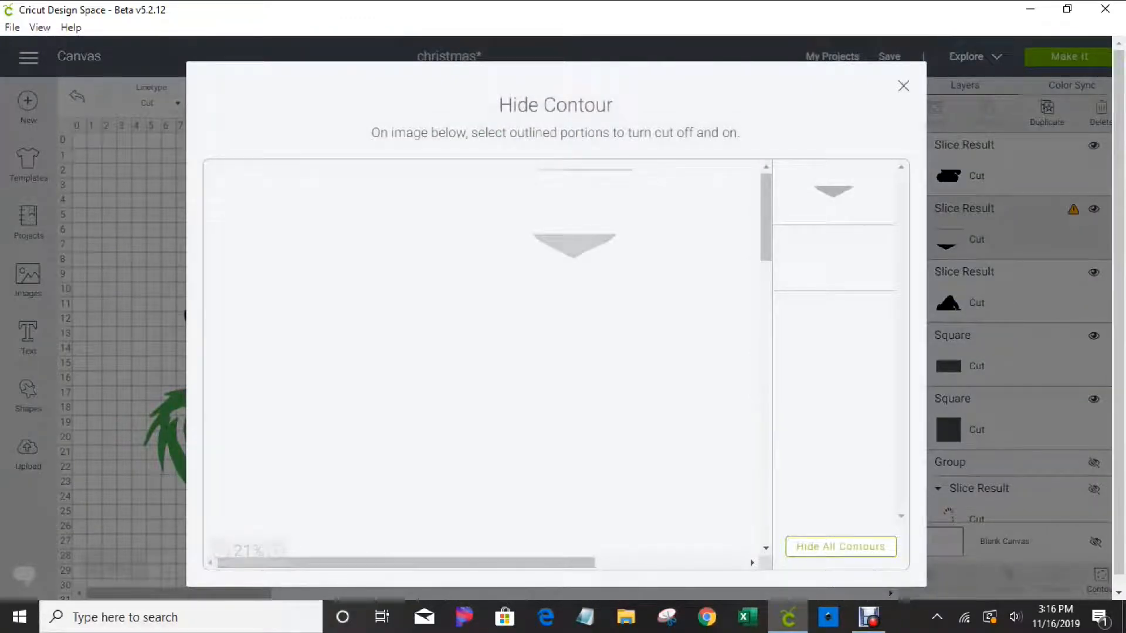
left_click(834, 258)
left_click(904, 86)
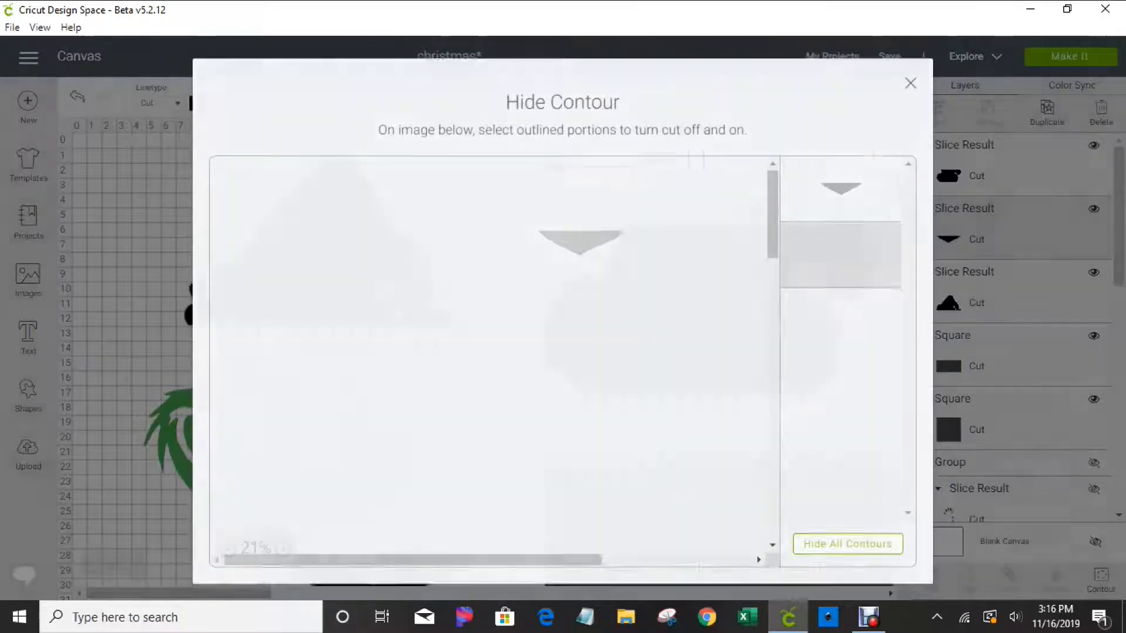
left_click_drag(707, 309, 300, 408)
left_click_drag(352, 565, 291, 523)
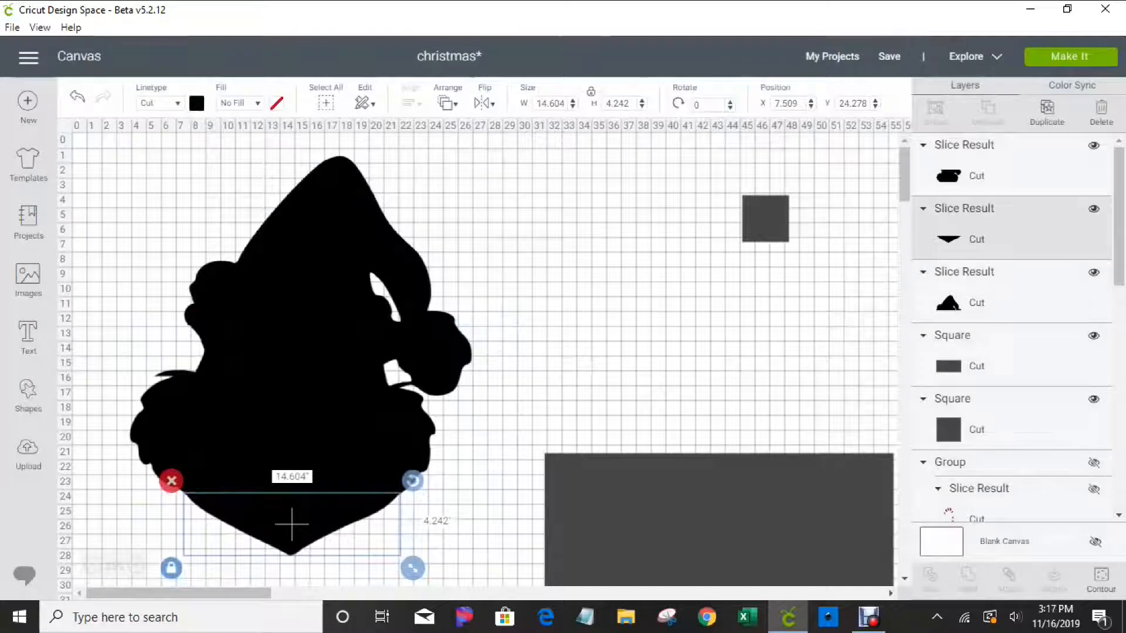
- Hide the black middle, chin and hat sections and check the sizes of the red hat and green face beneath
left_click(1093, 145)
left_click(1094, 209)
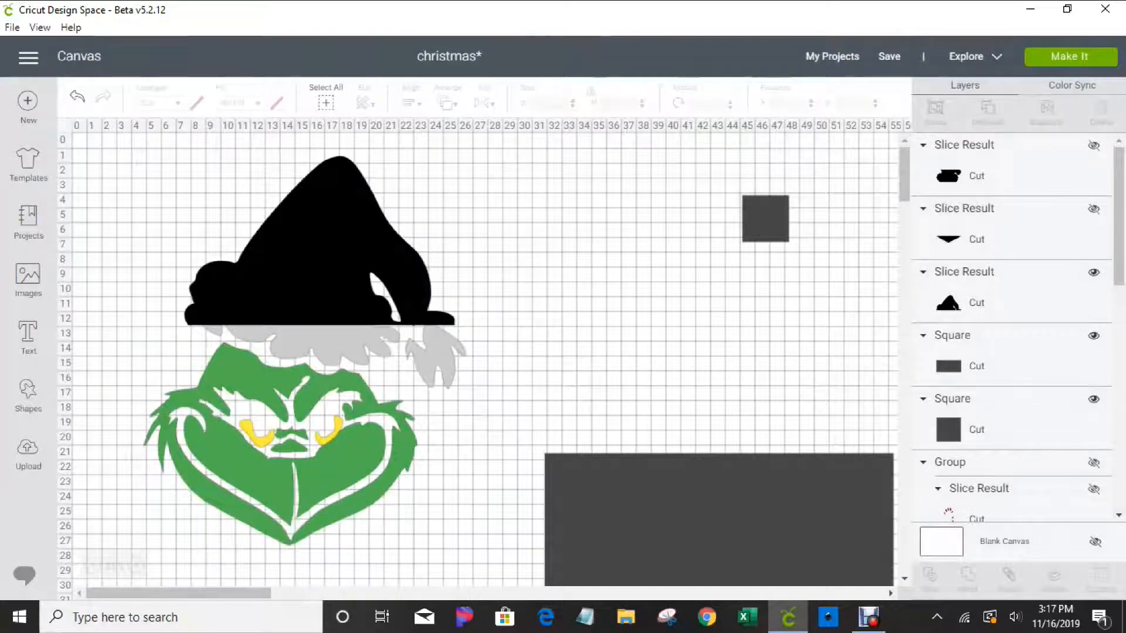
left_click(1093, 272)
left_click(332, 249)
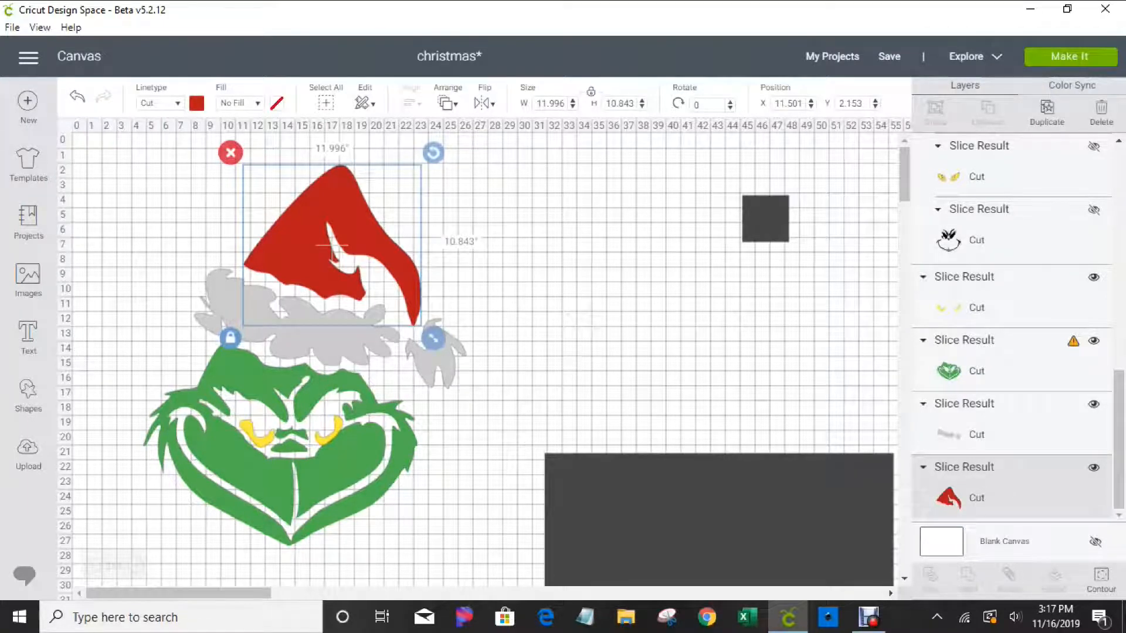
left_click(252, 469)
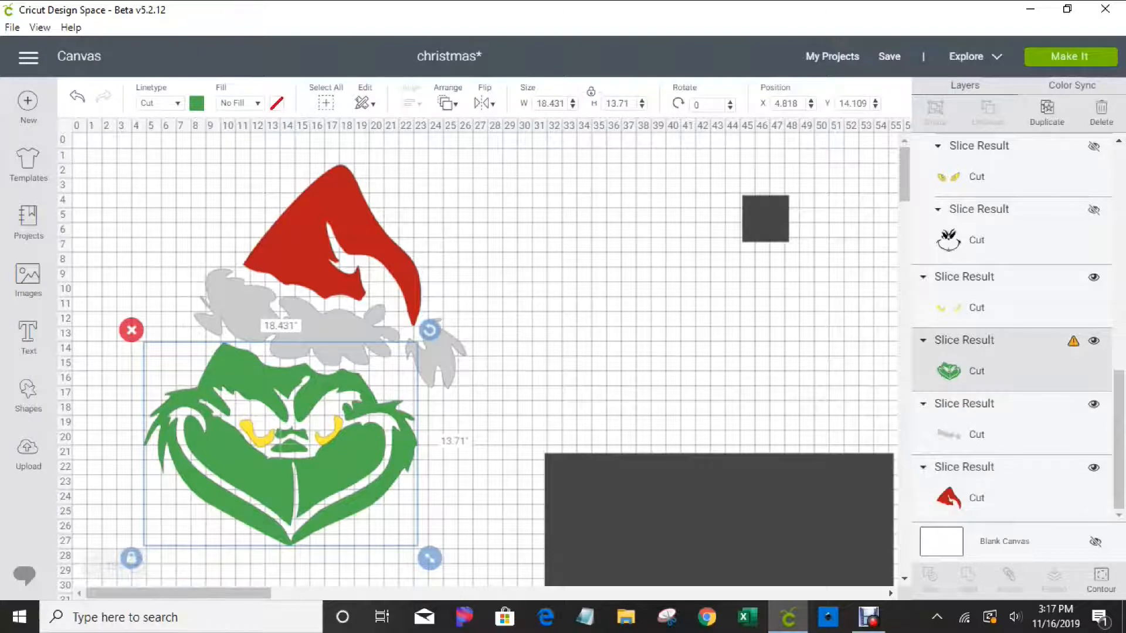
- Rotate the 23.5 by 11.5 inch rectangle 90 degrees and place it upright at about X 29.2, Y 5.6
left_click_drag(719, 538, 699, 407)
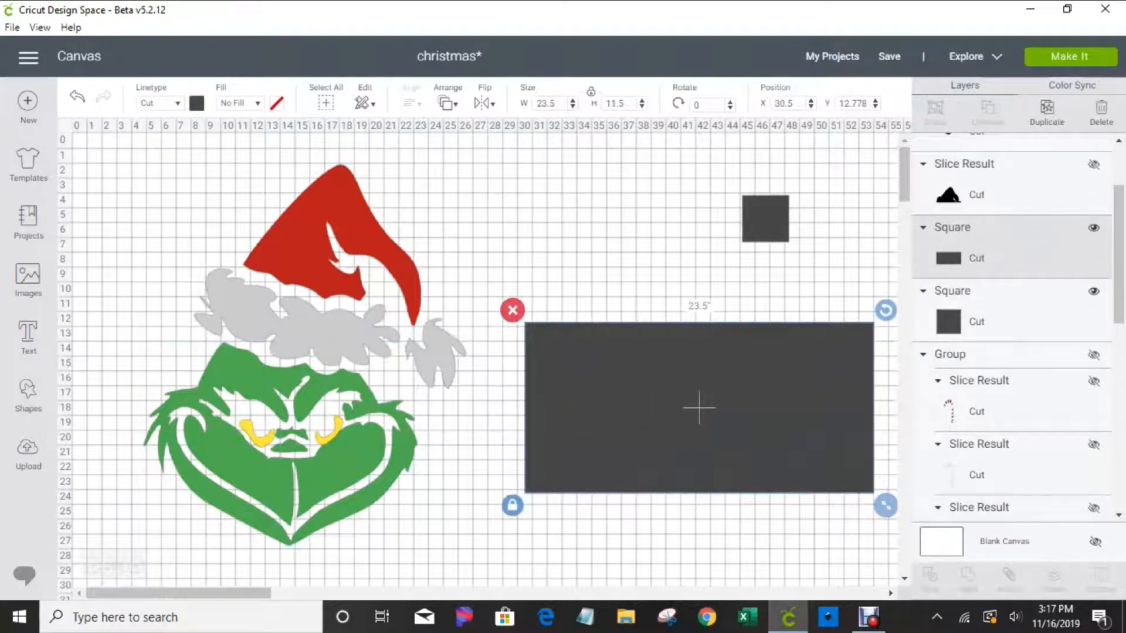
left_click(704, 105)
type("90")
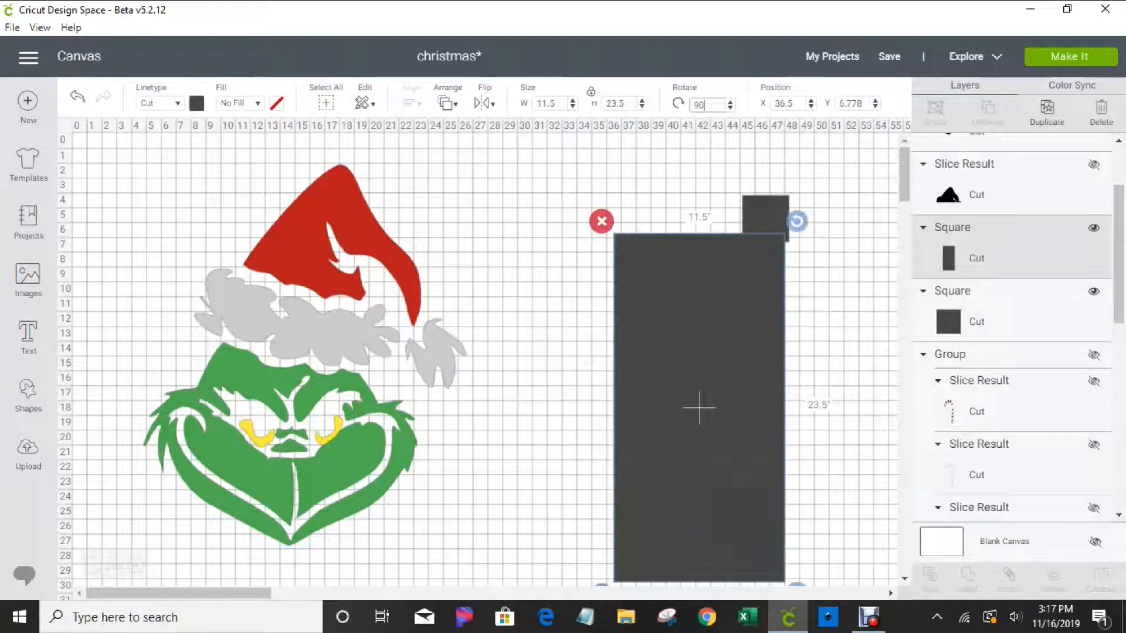
left_click_drag(699, 408, 590, 390)
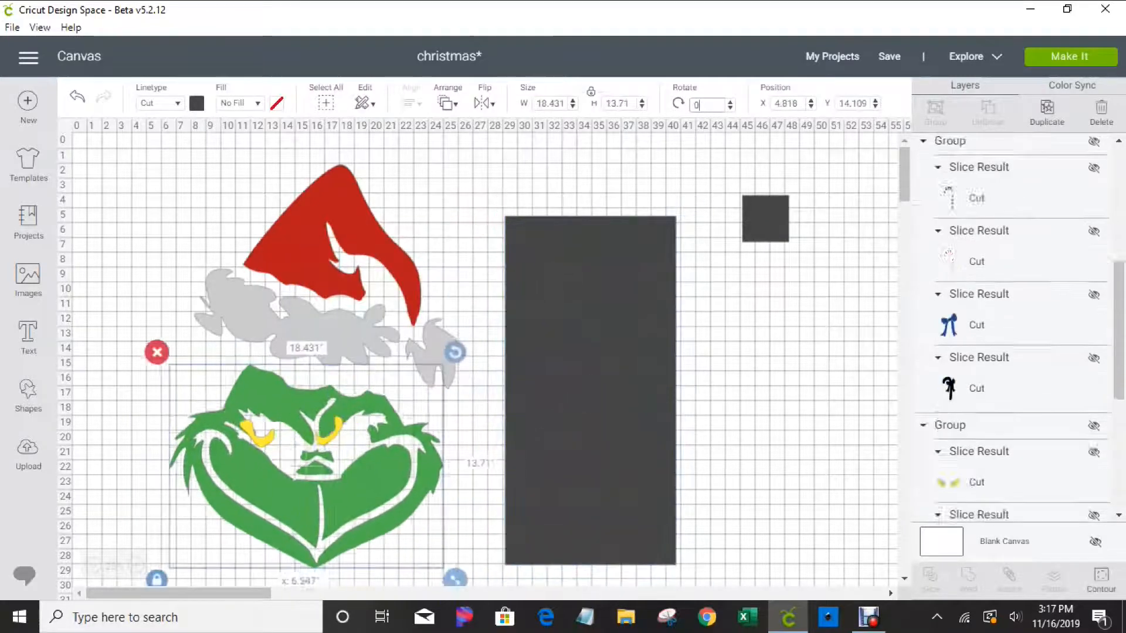
- Move the green face to about X 30.5, Y 10.3, its centre line on the upright rectangle's edge, and slice it with the rectangle
left_click_drag(304, 465, 663, 387)
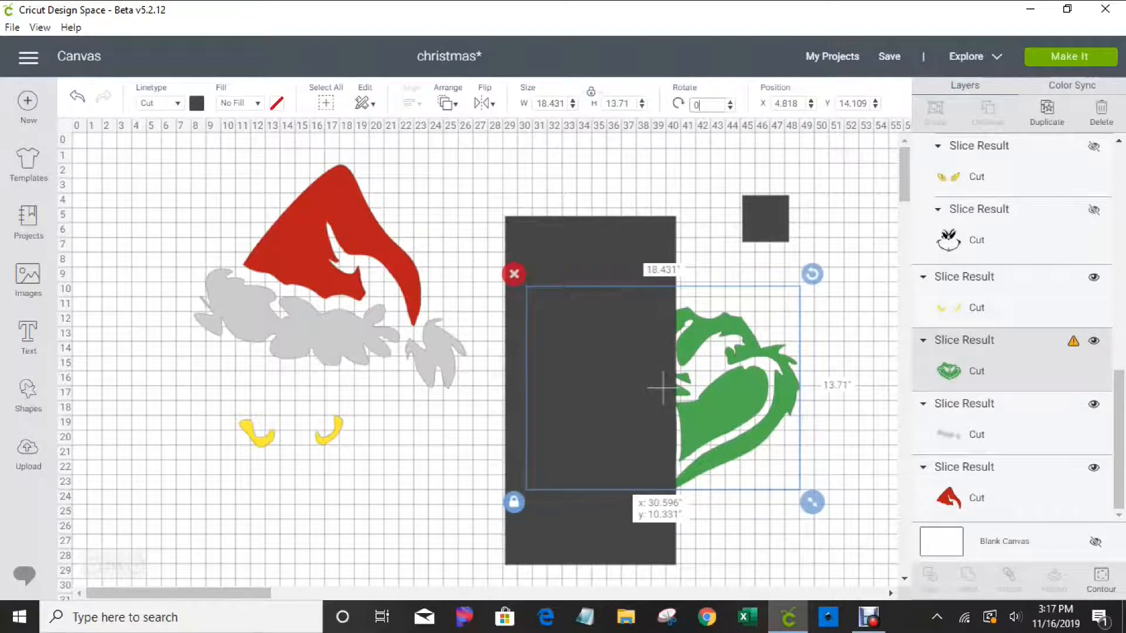
mouse_move(662, 386)
left_mouse_down()
mouse_move(765, 372)
mouse_move(662, 387)
left_mouse_up()
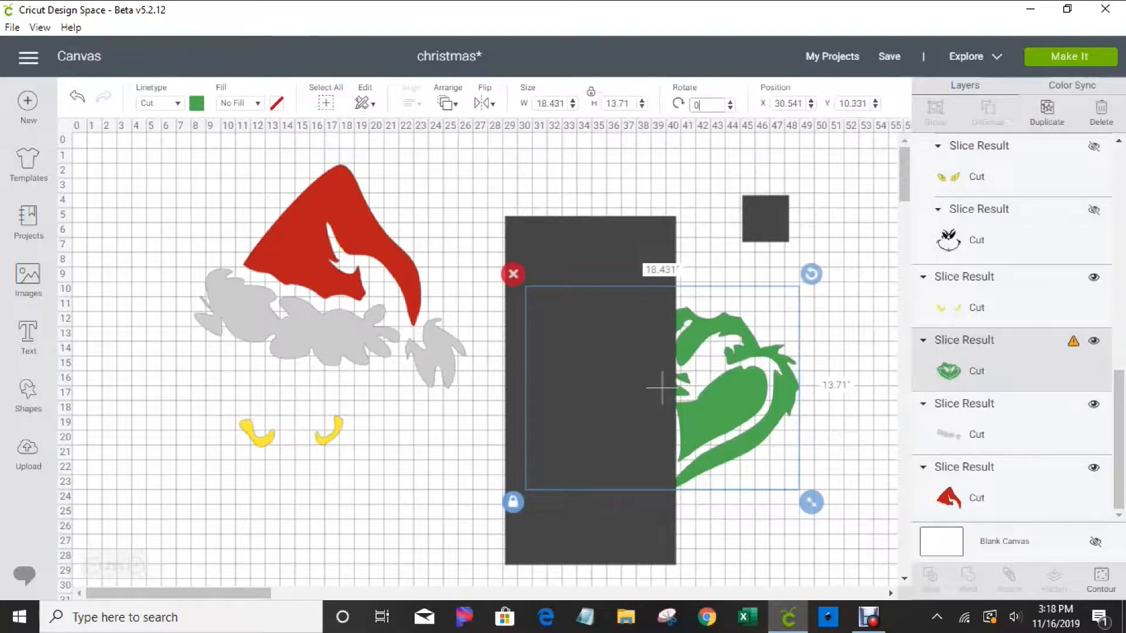
left_click(662, 387, "shift")
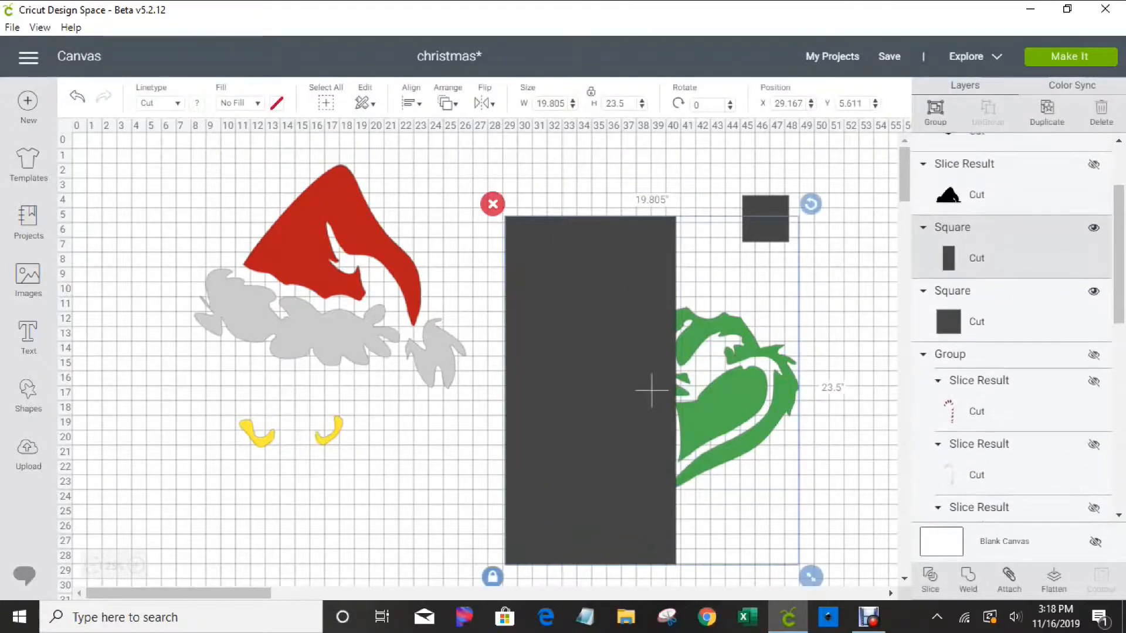
left_click(930, 579)
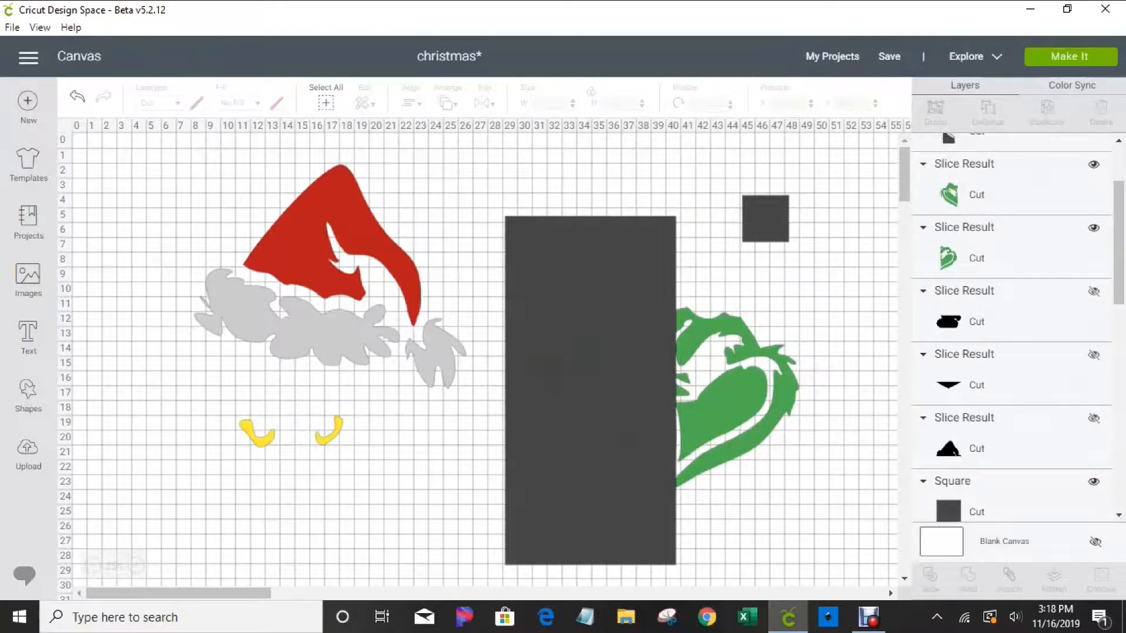
- Delete the leftover rectangle, the grey half-face slice and the small grey square, keeping both green face halves
left_click(590, 389)
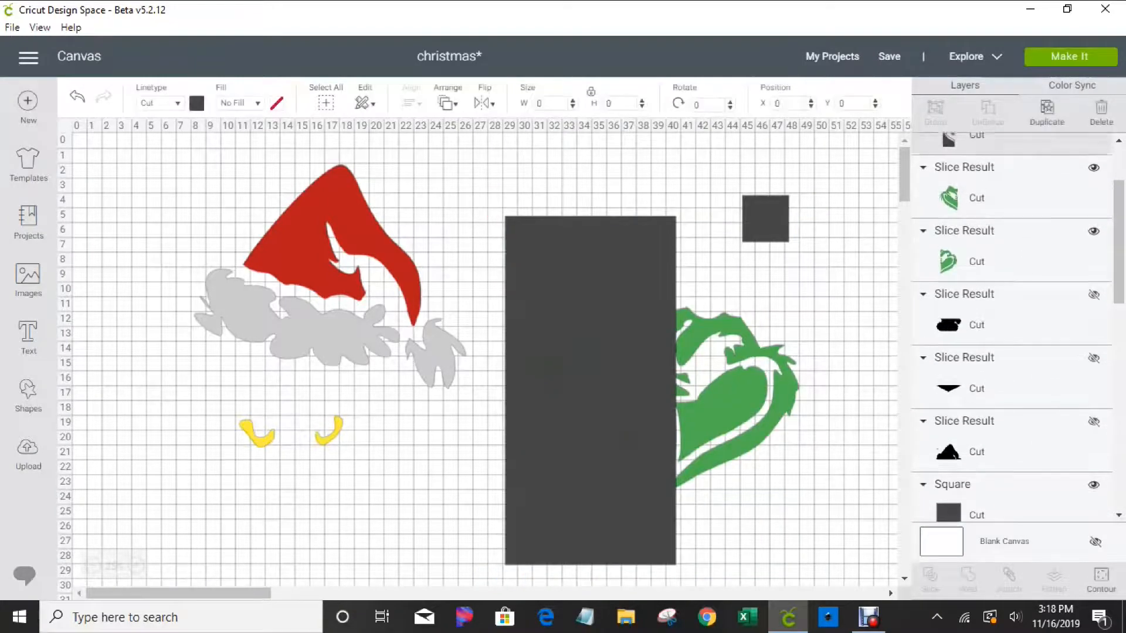
key("Delete")
left_click(601, 388)
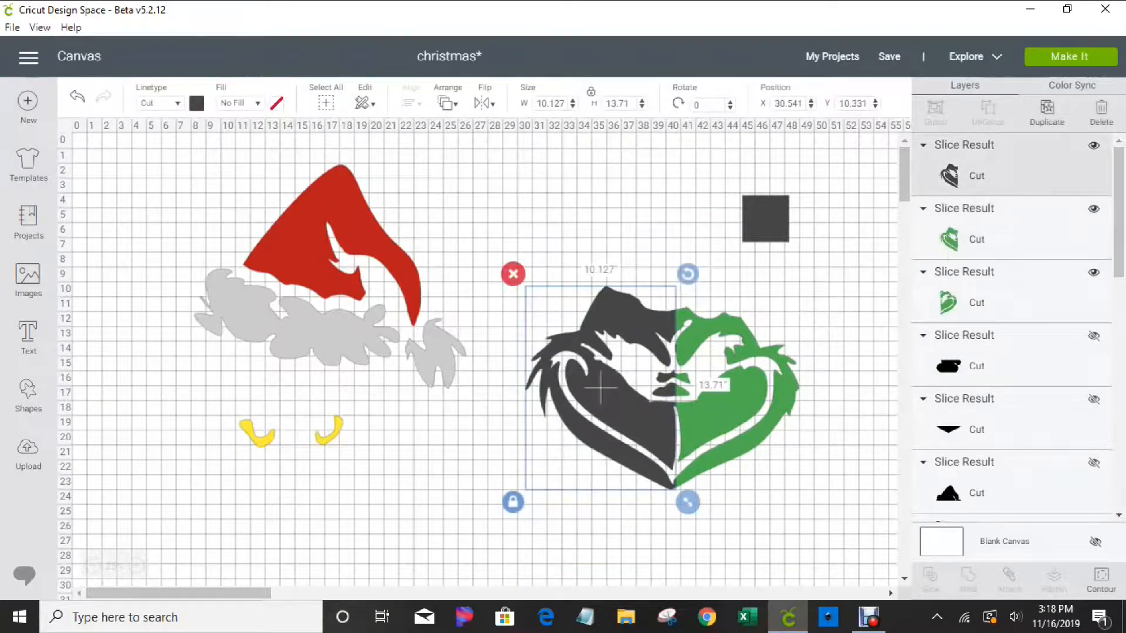
key("Delete")
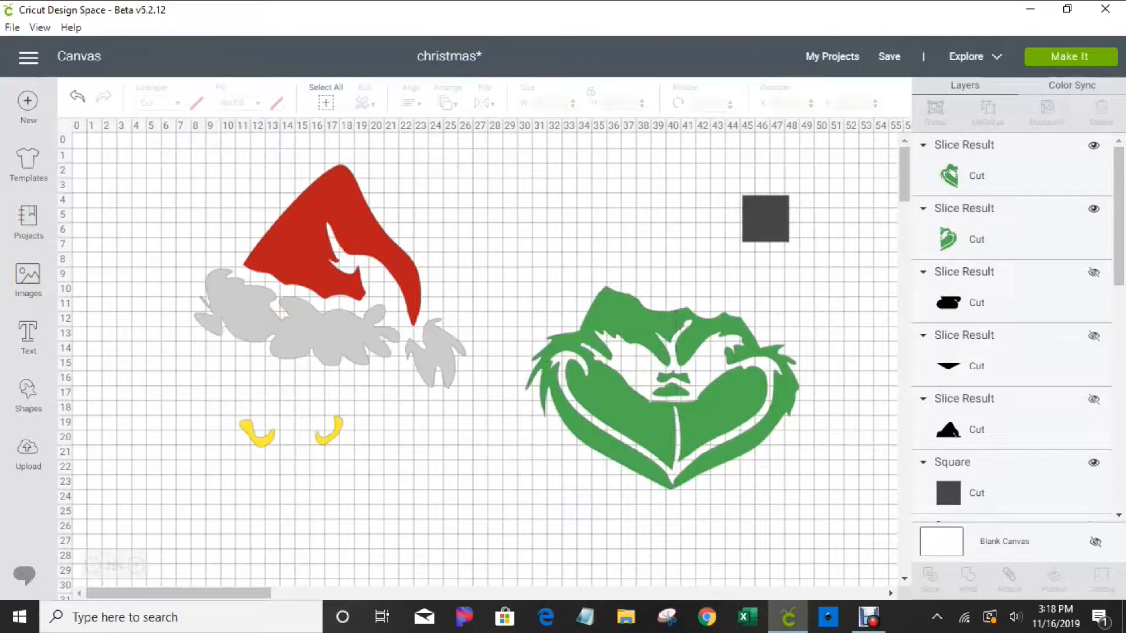
left_click(766, 219)
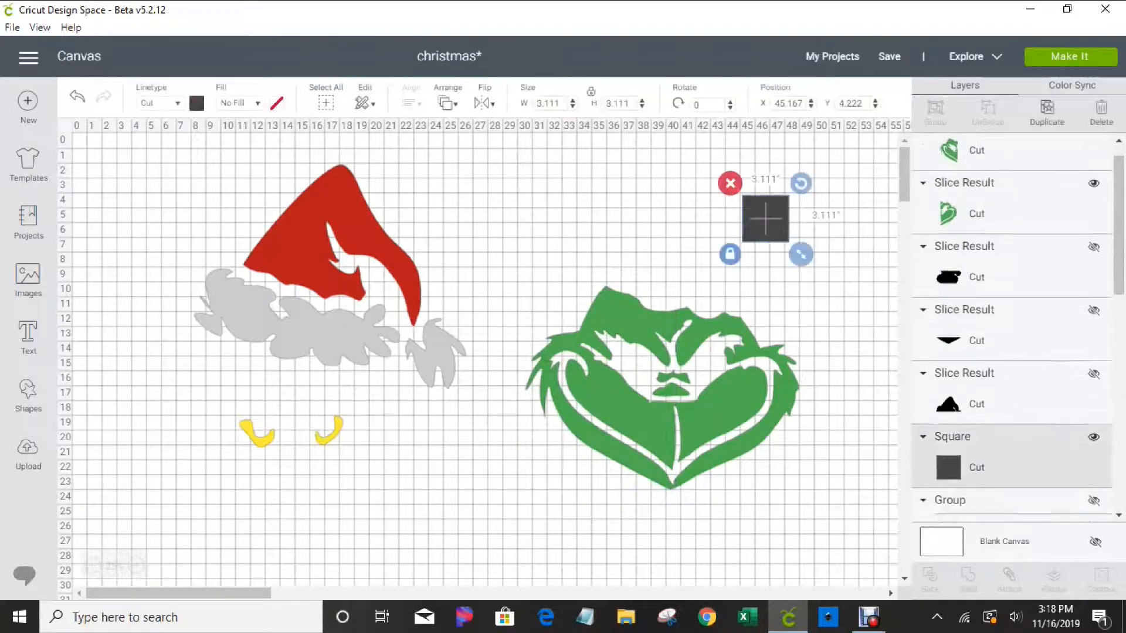
key("Delete")
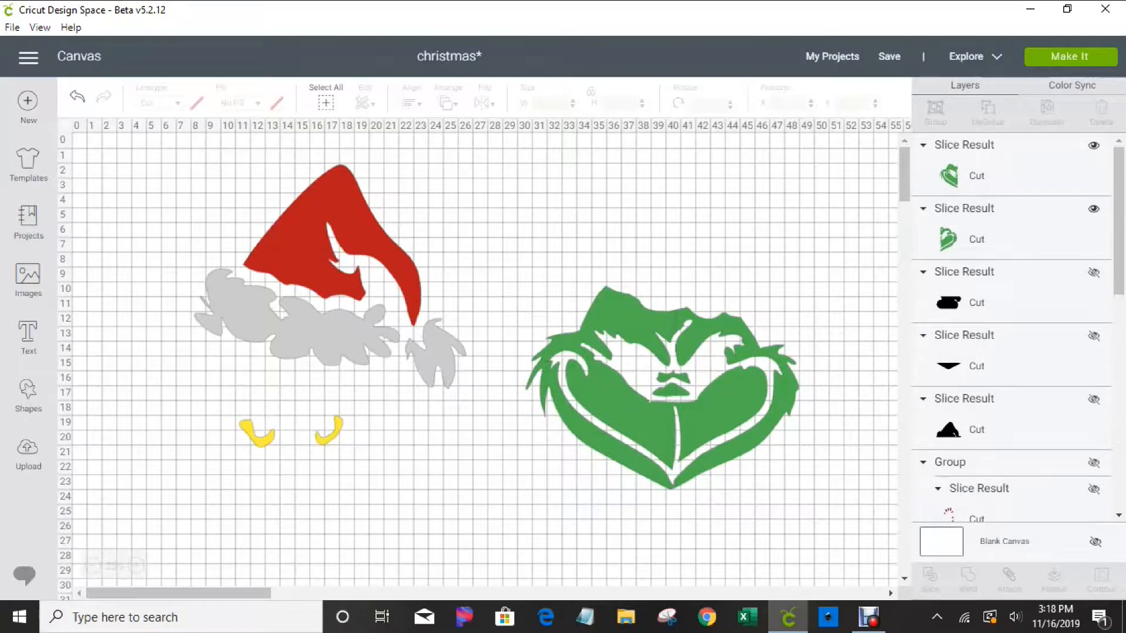
- Open the cut preview and look through the mats for the grey, red, yellow and green pieces
left_click(1070, 56)
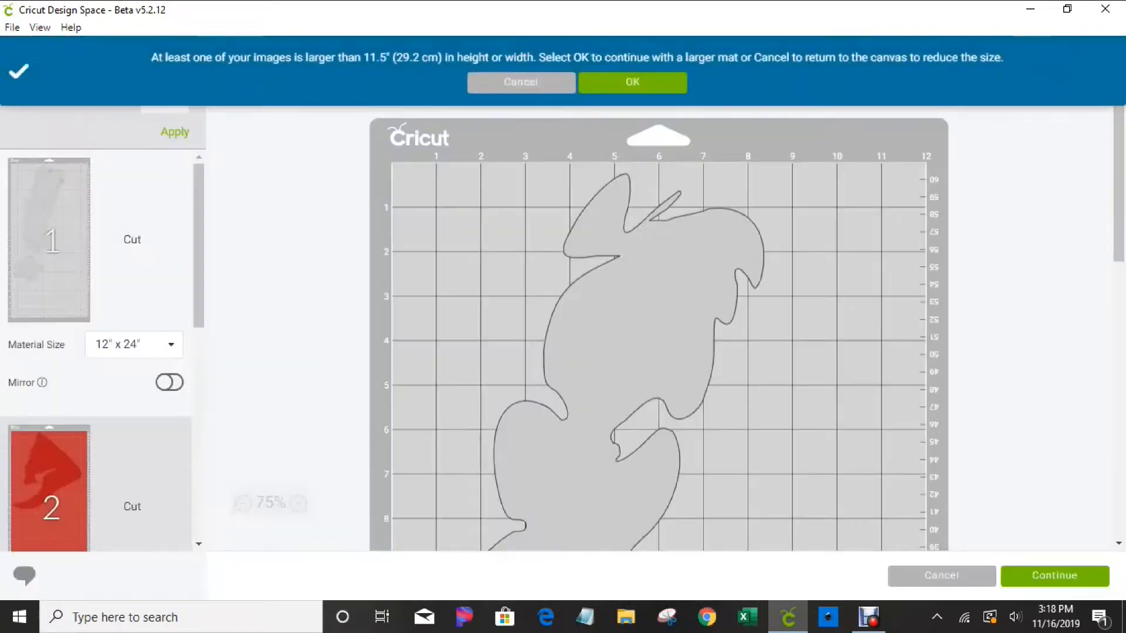
scroll(99, 352, "down", 7)
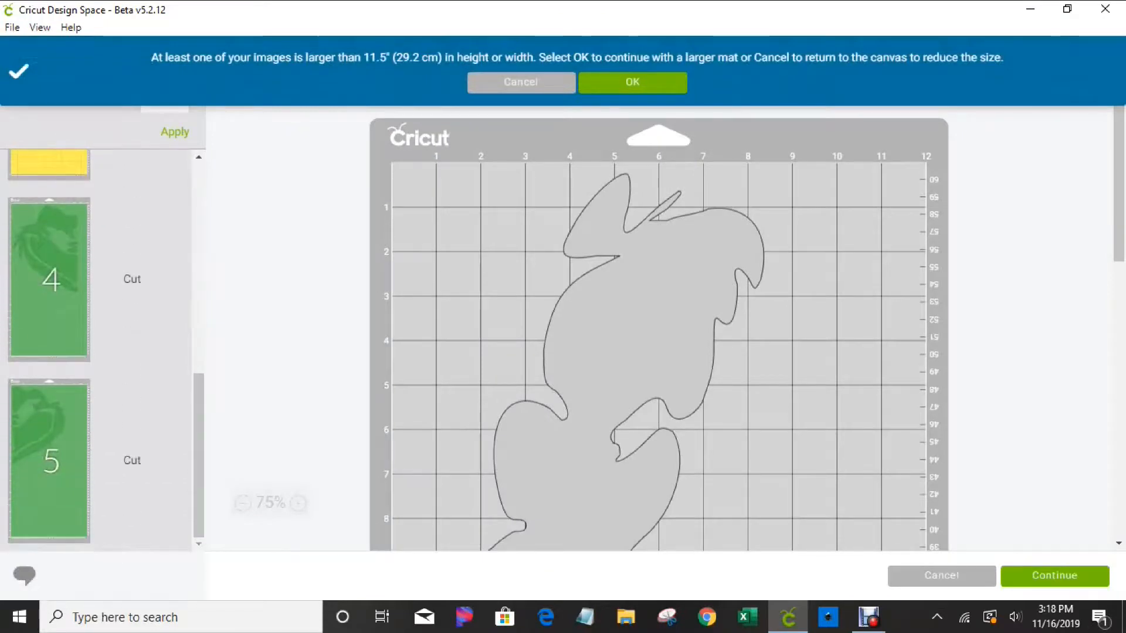
scroll(98, 352, "up", 8)
scroll(98, 352, "up", 1)
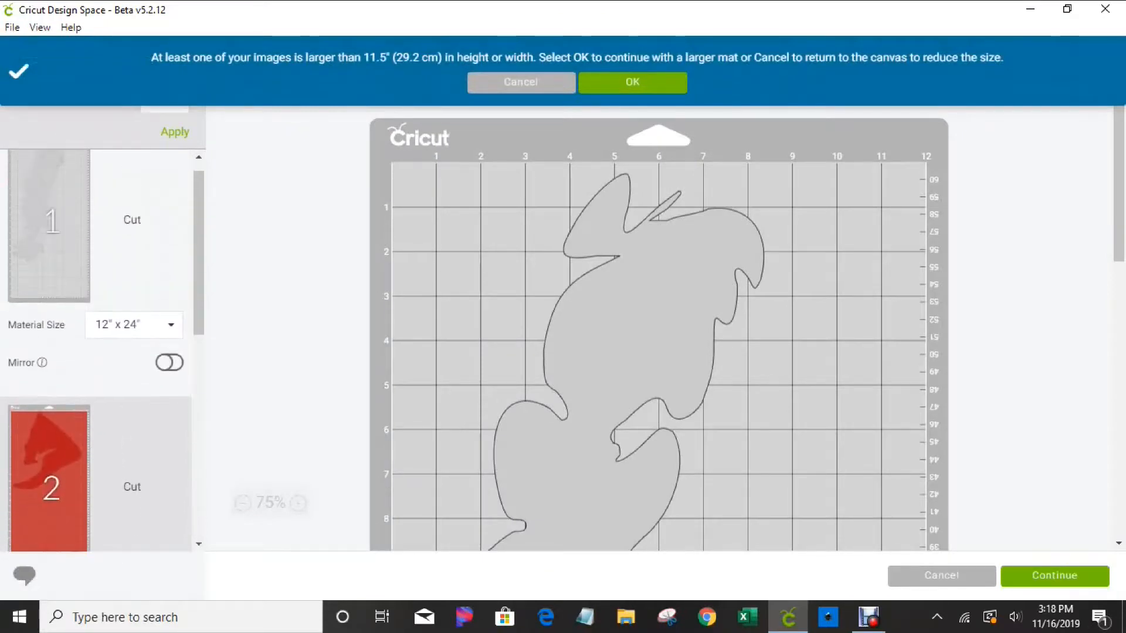
scroll(99, 351, "down", 6)
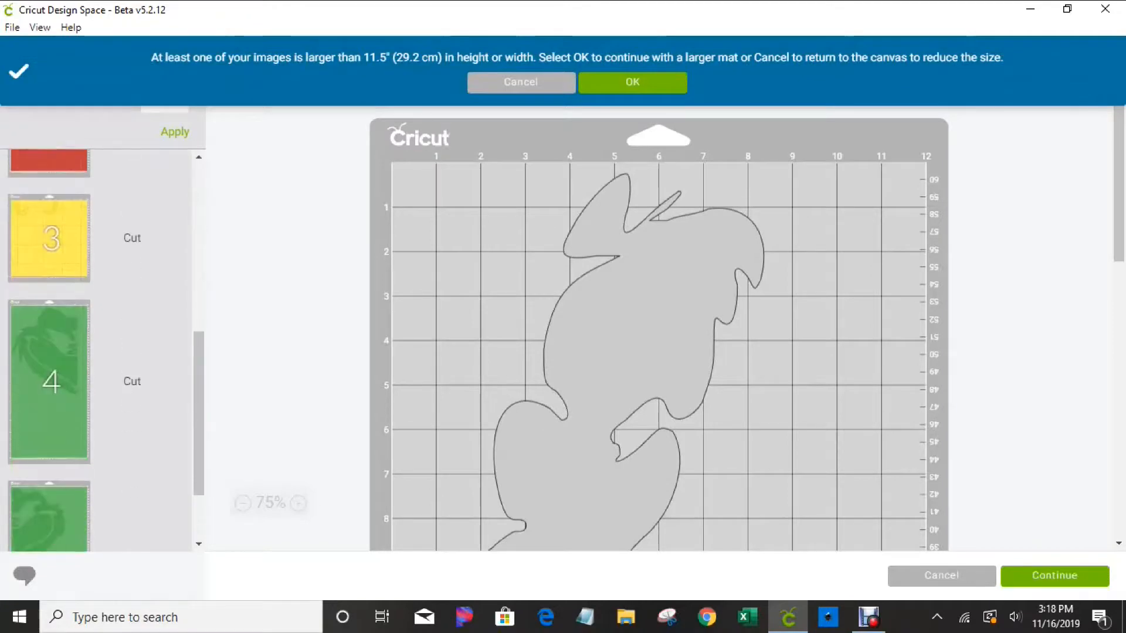
scroll(99, 351, "down", 4)
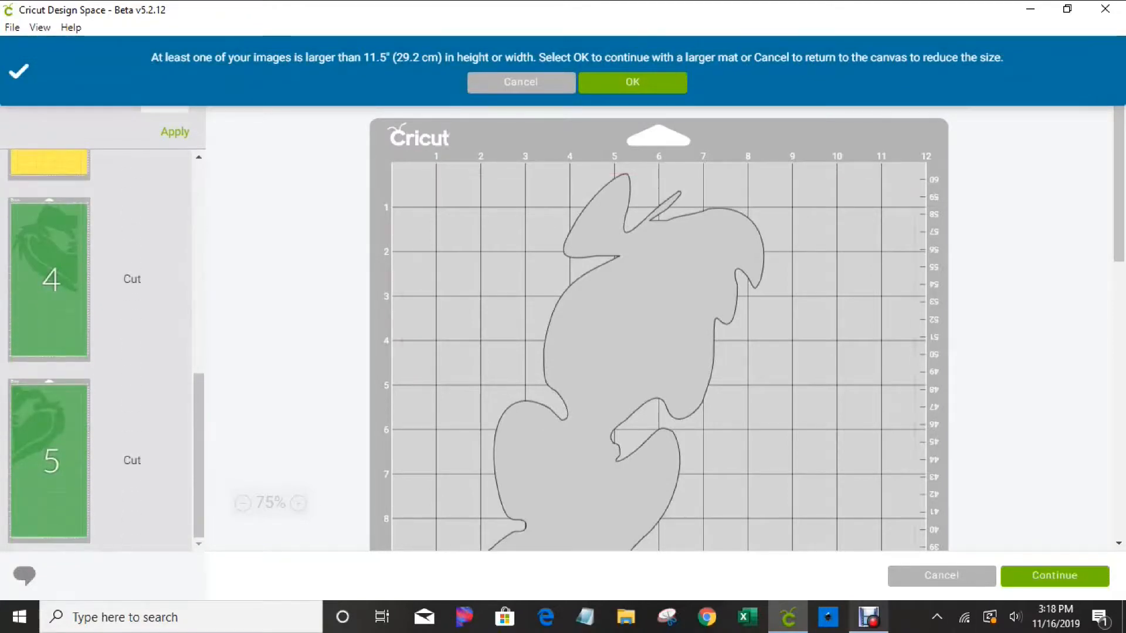
left_click(868, 616)
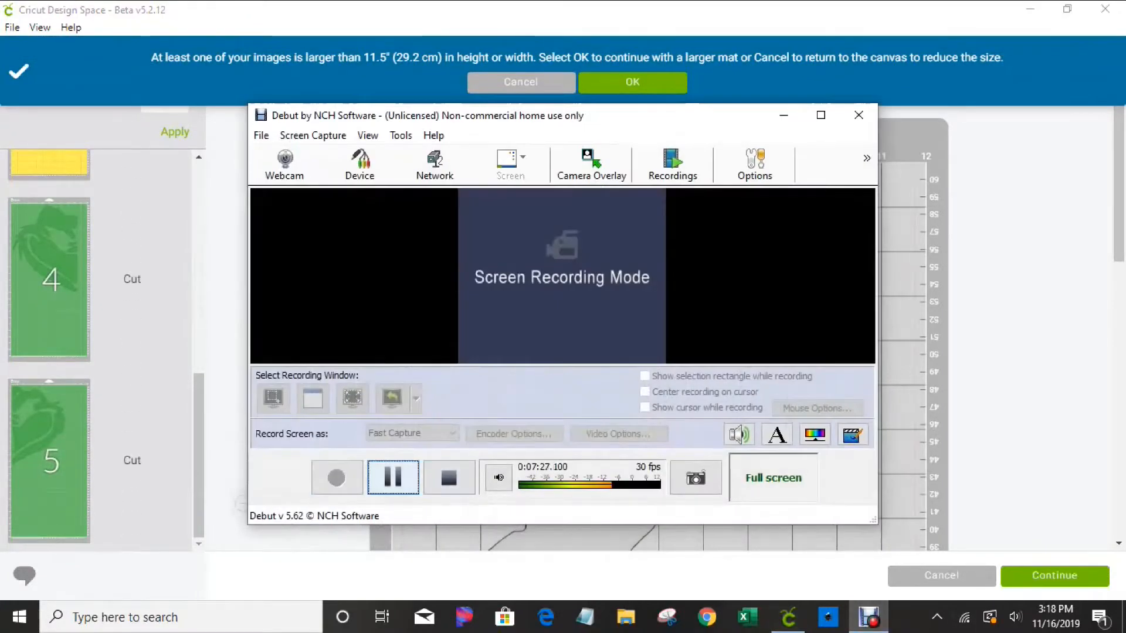